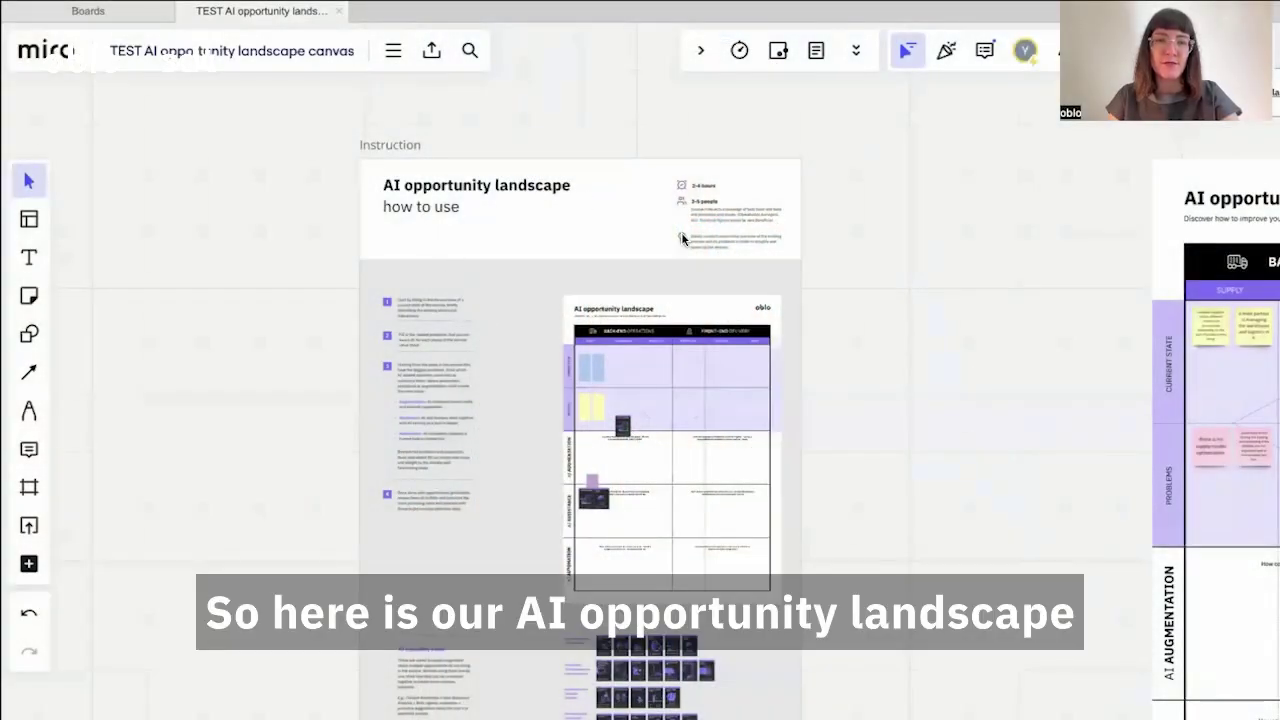
scroll(681, 237, "up", 5)
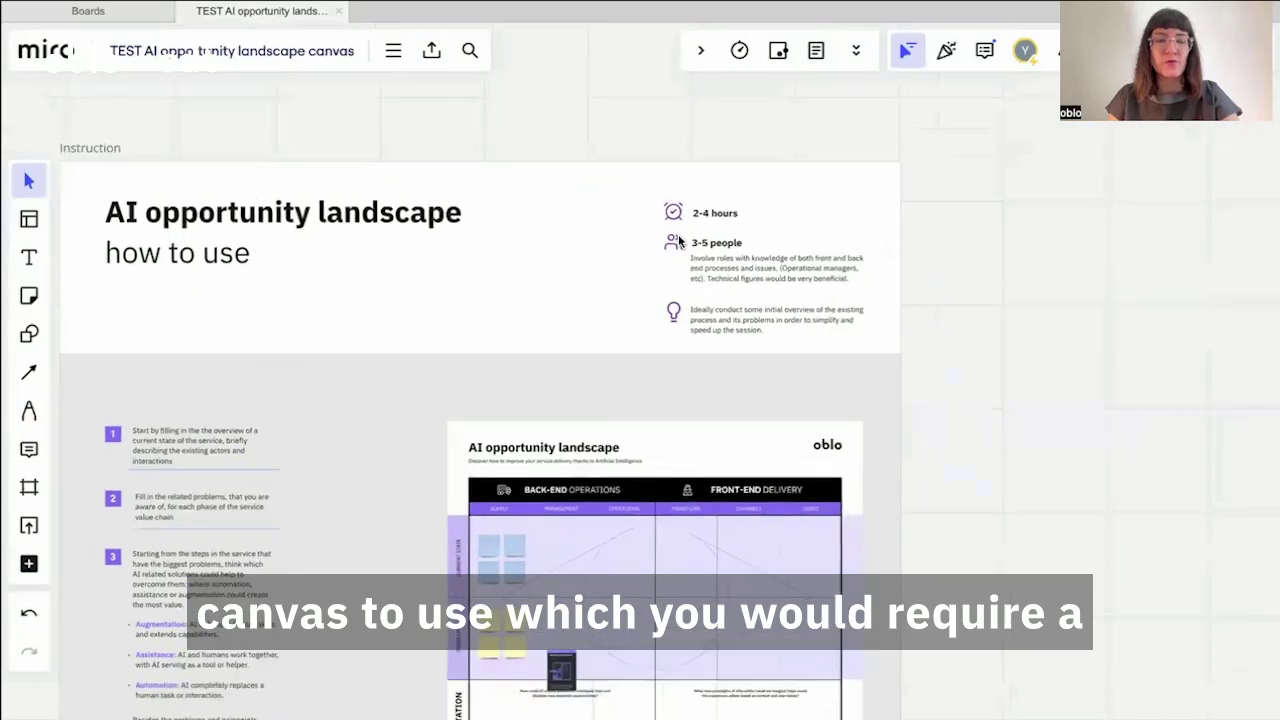
scroll(712, 236, "up", 5)
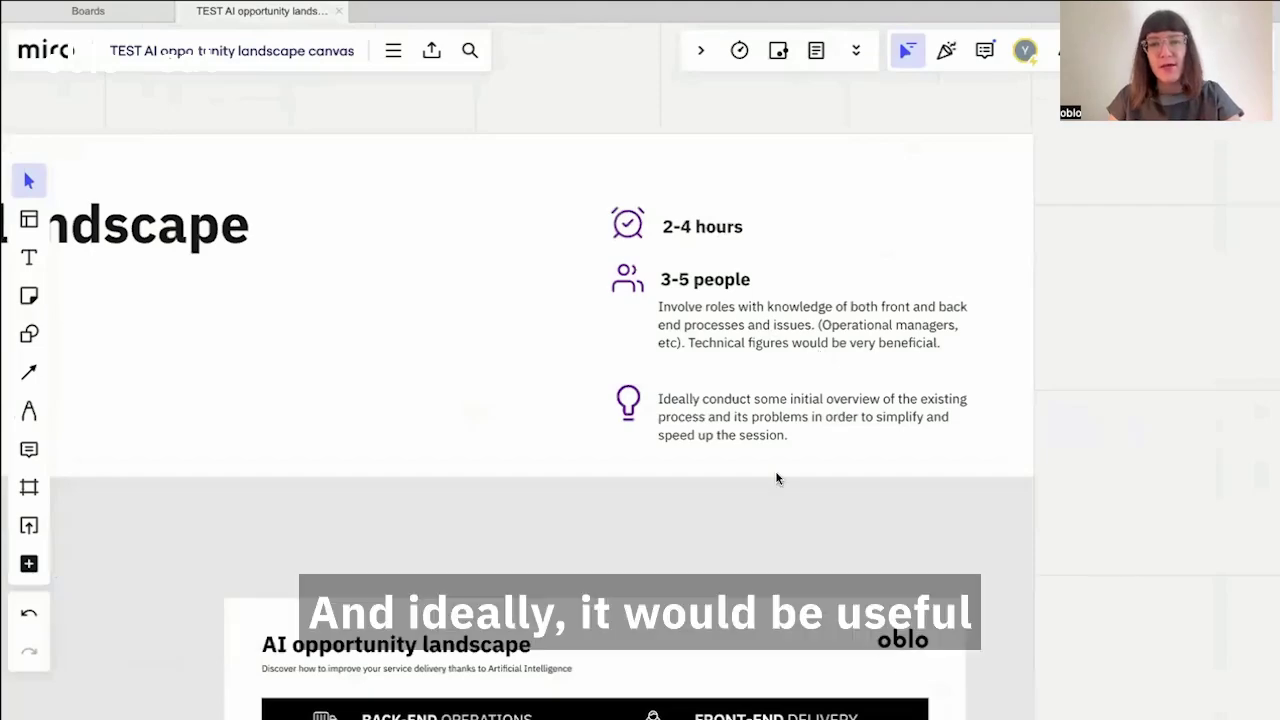
scroll(776, 478, "down", 2)
scroll(776, 478, "down", 2)
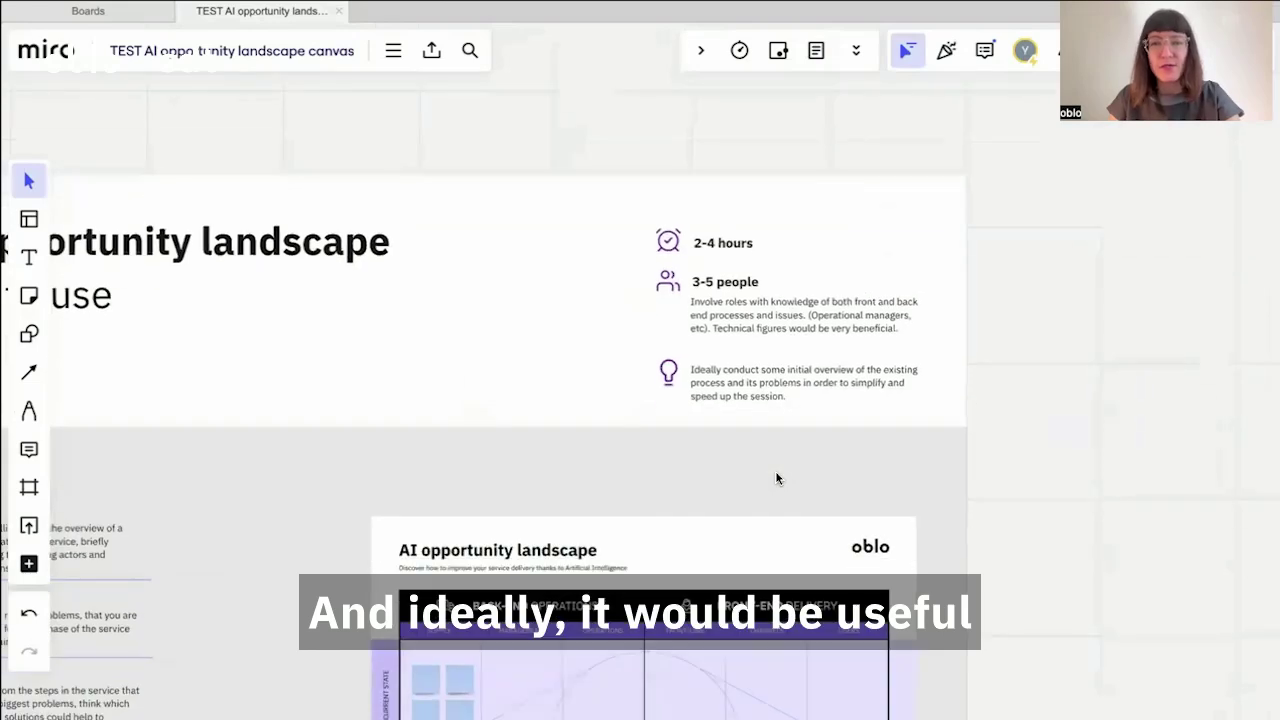
scroll(776, 478, "down", 1)
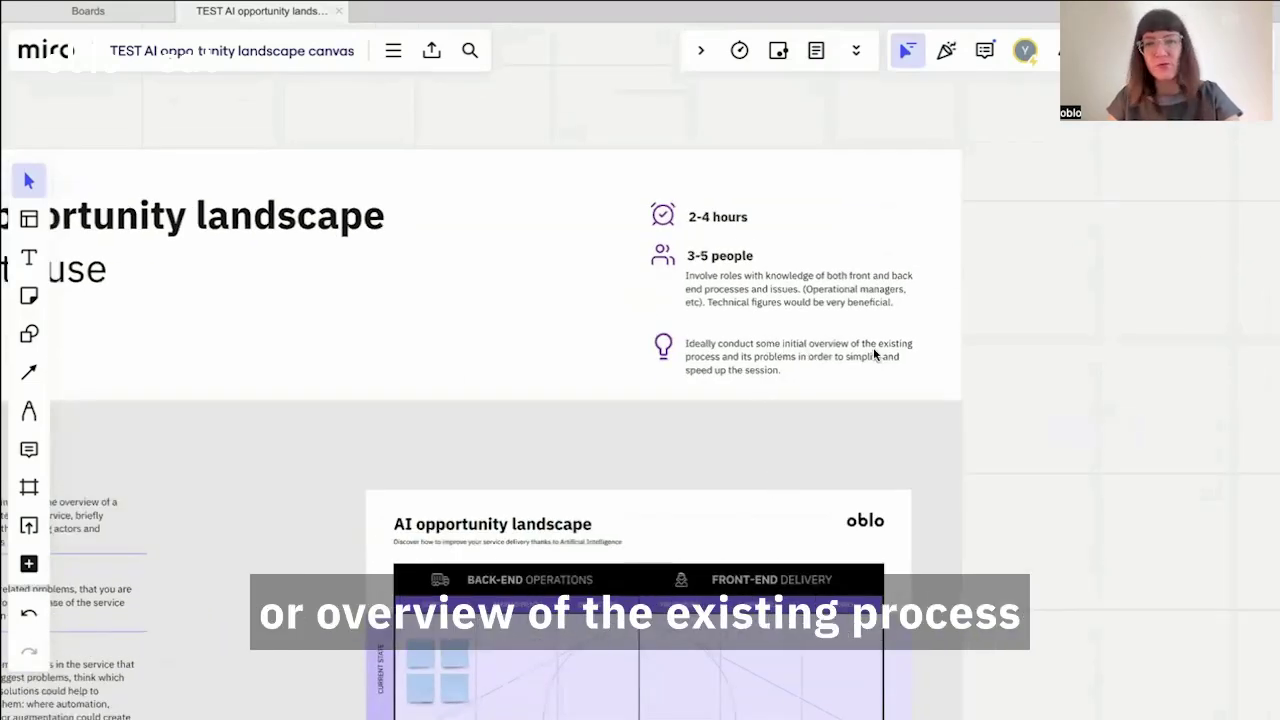
scroll(739, 391, "down", 2)
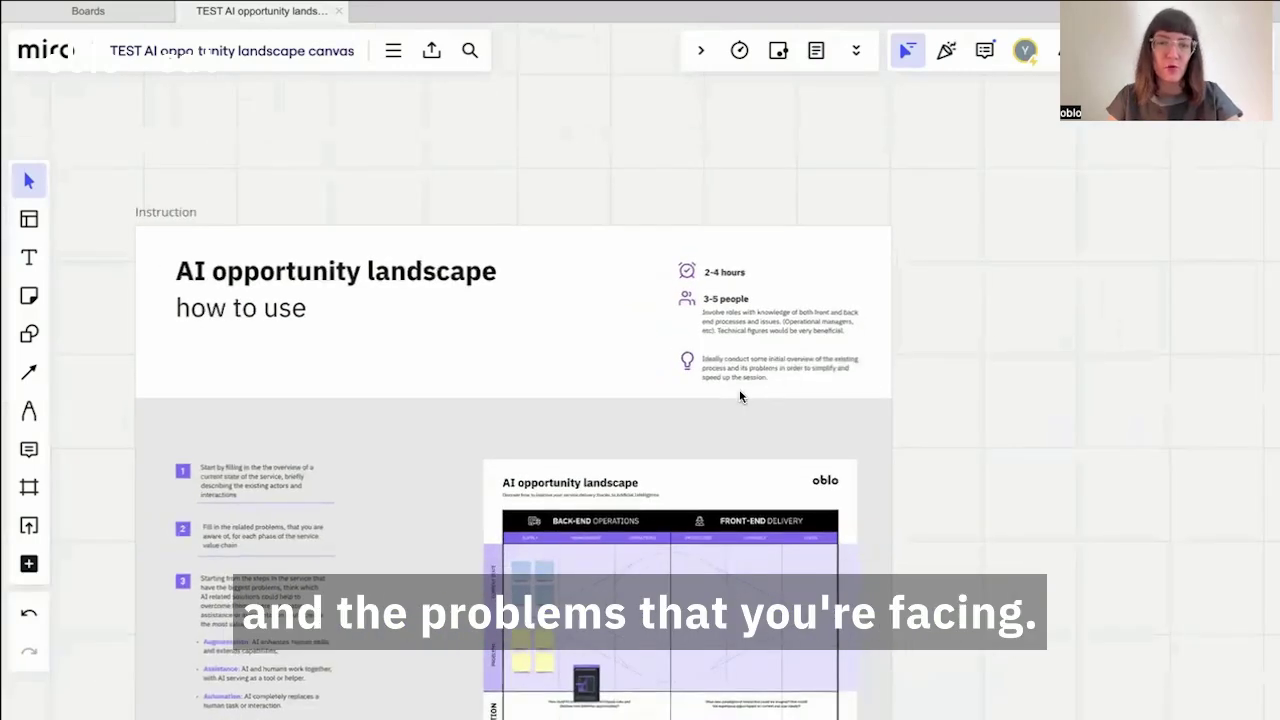
scroll(739, 396, "down", 1)
scroll(739, 396, "right", 3)
scroll(739, 396, "right", 5)
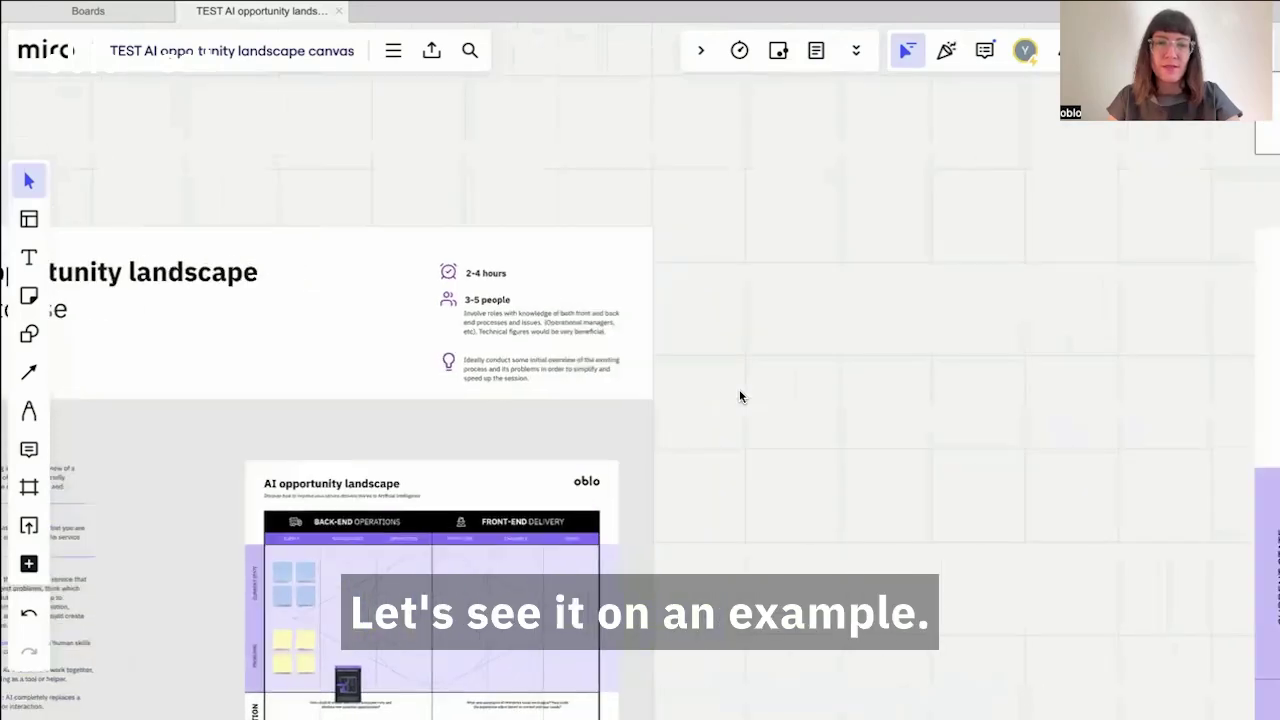
Pan left from the instruction card to the Public canteens / Food waste example board.
scroll(739, 396, "up", 2)
scroll(739, 395, "right", 6)
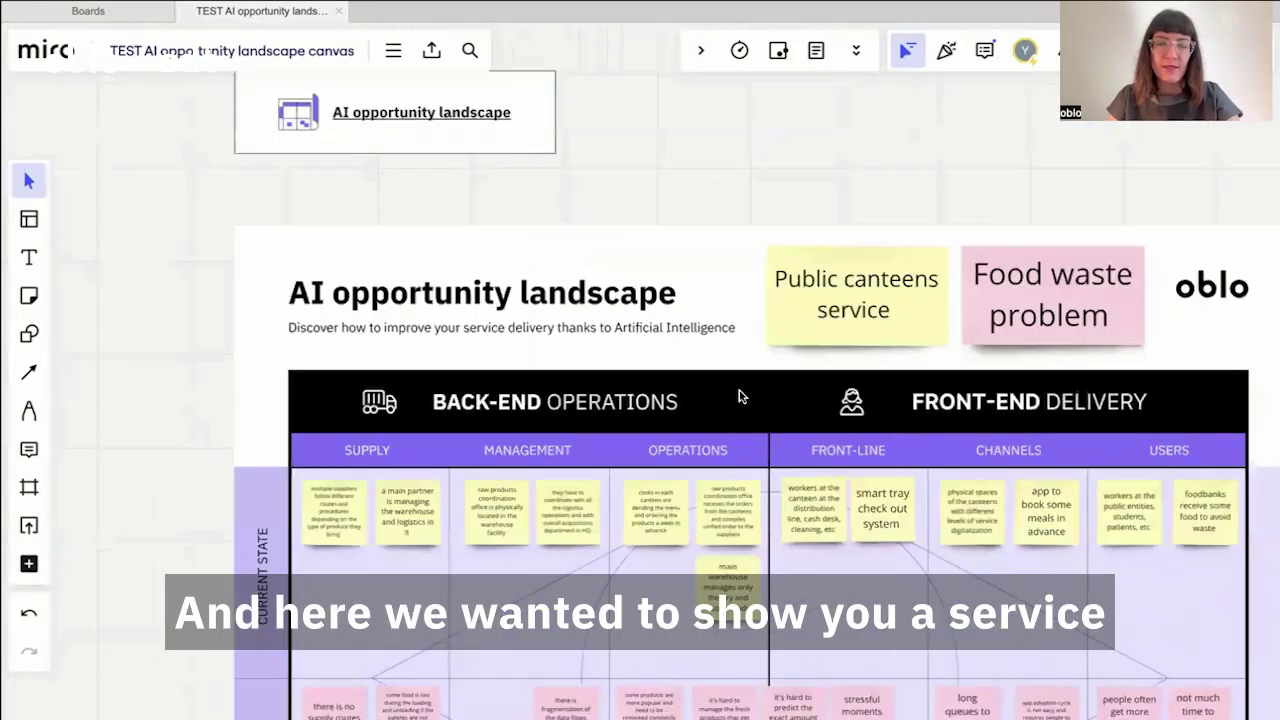
scroll(739, 395, "down", 2)
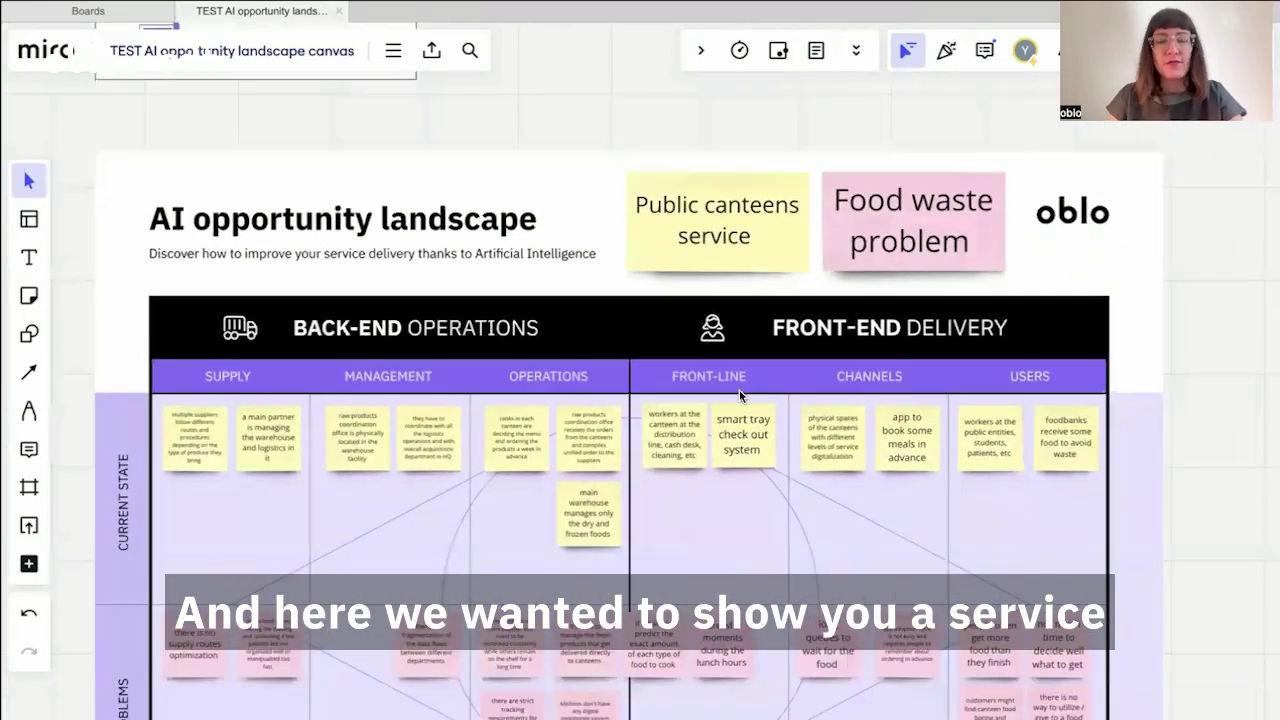
scroll(690, 225, "down", 1)
scroll(690, 225, "left", 1)
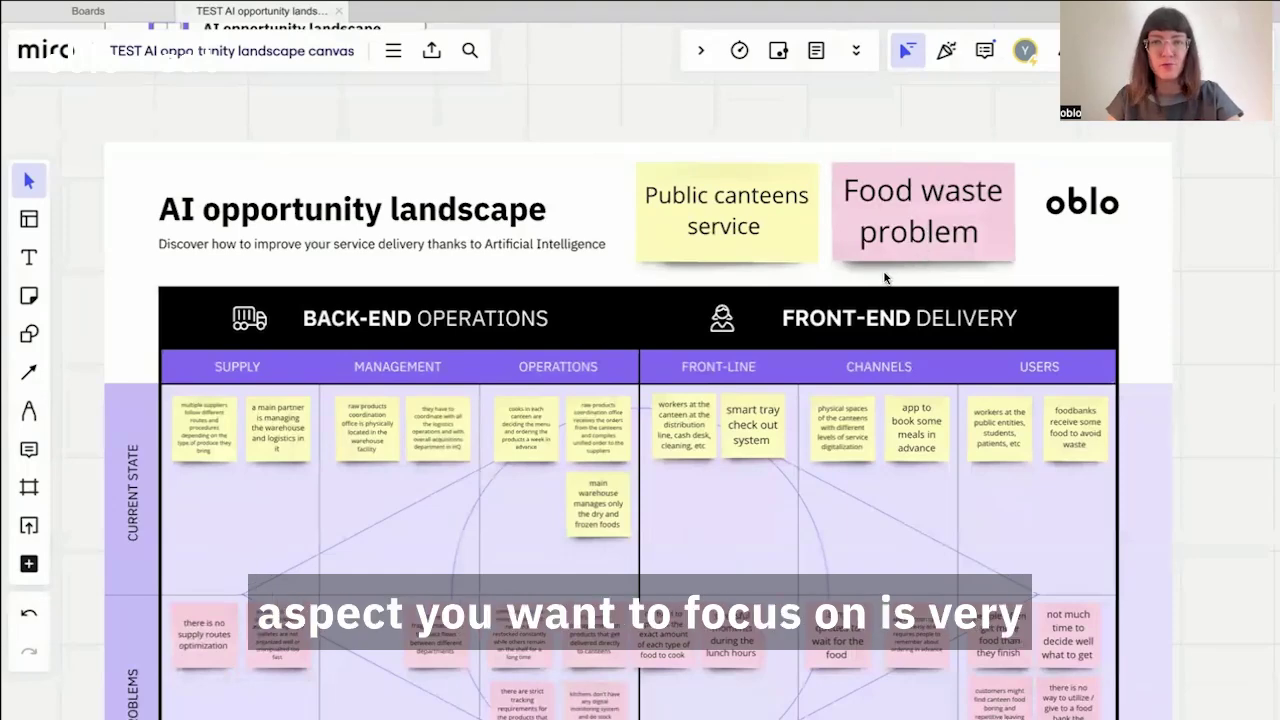
scroll(883, 275, "down", 1)
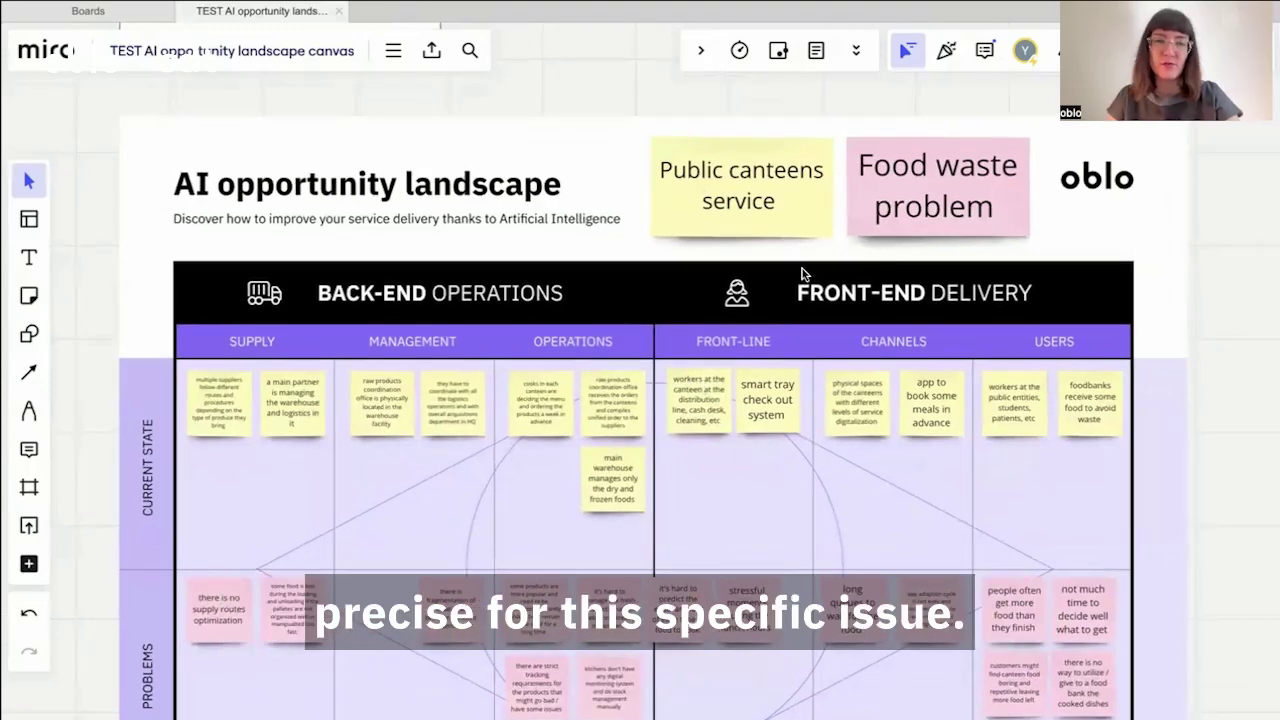
scroll(624, 462, "down", 2)
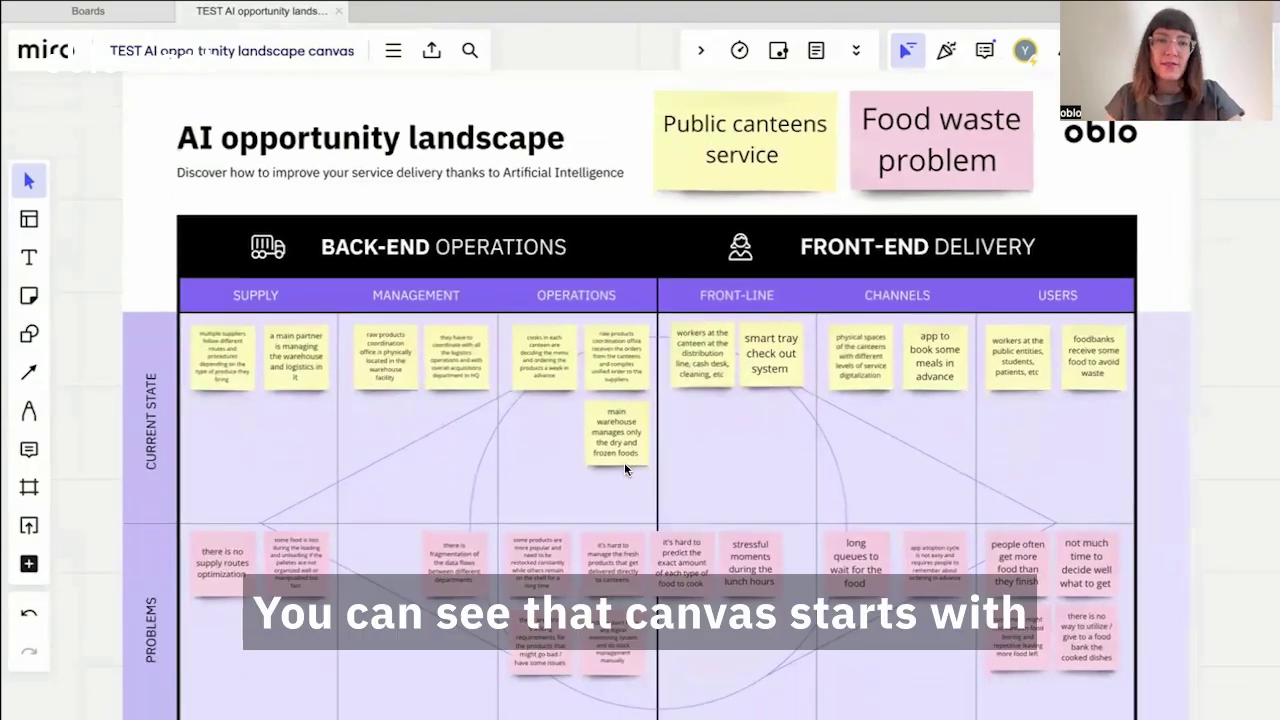
scroll(624, 462, "down", 1)
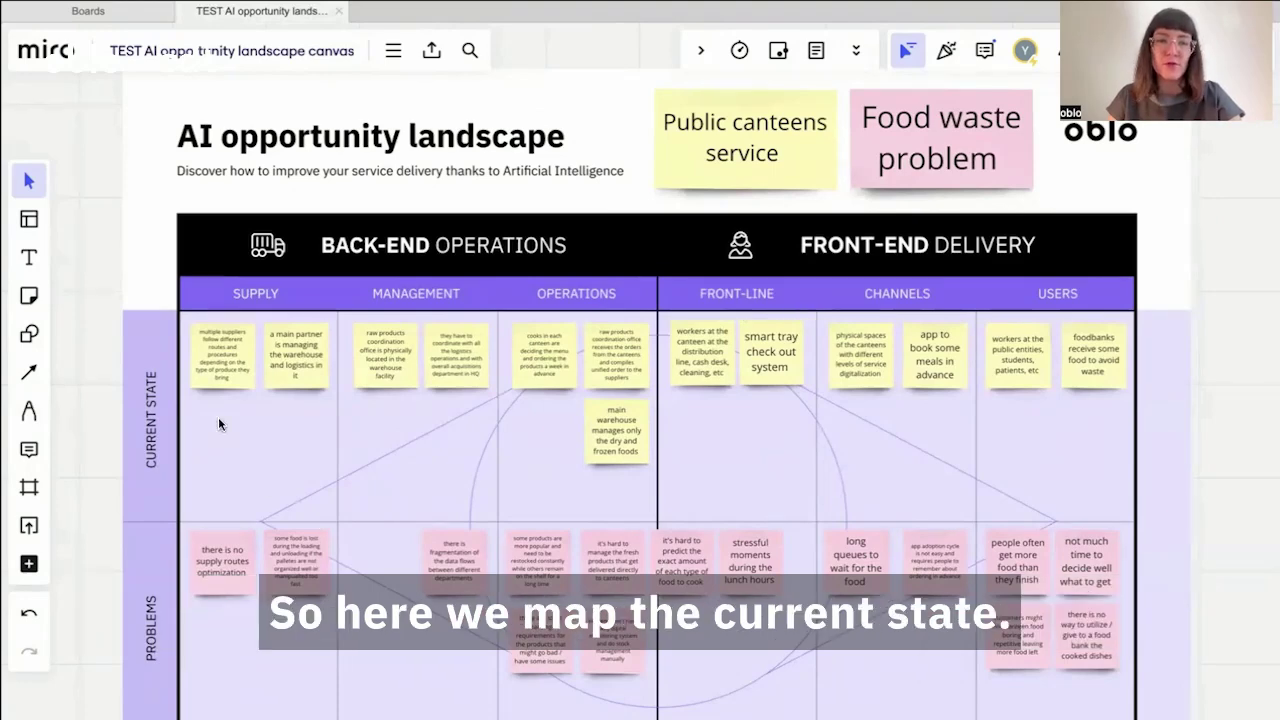
scroll(250, 350, "up", 2)
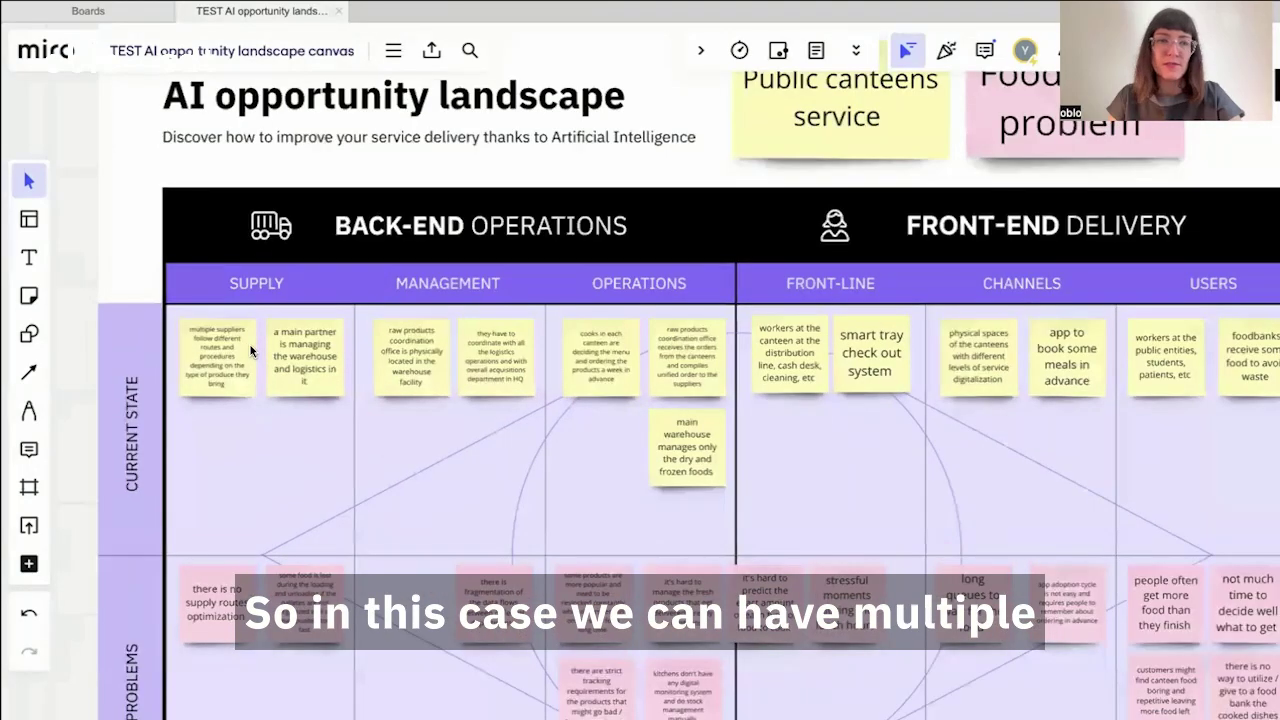
scroll(250, 350, "up", 2)
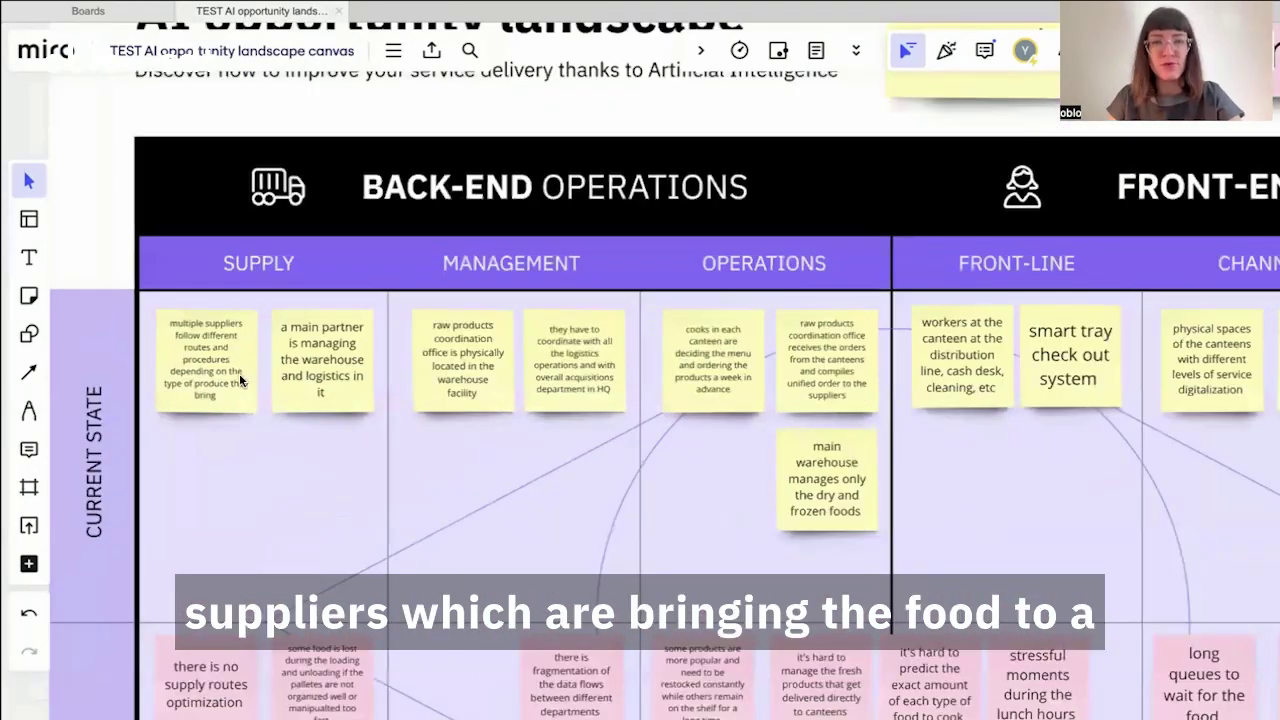
scroll(239, 373, "right", 2)
scroll(606, 378, "right", 1)
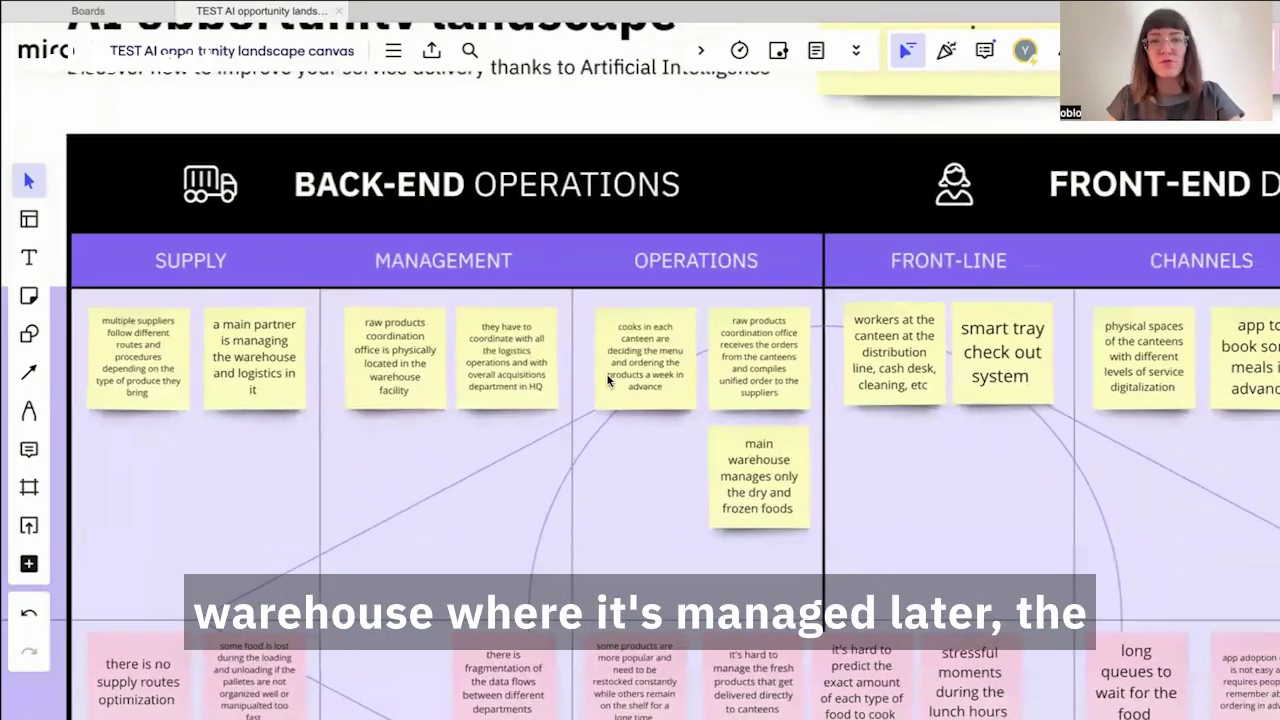
scroll(683, 352, "right", 4)
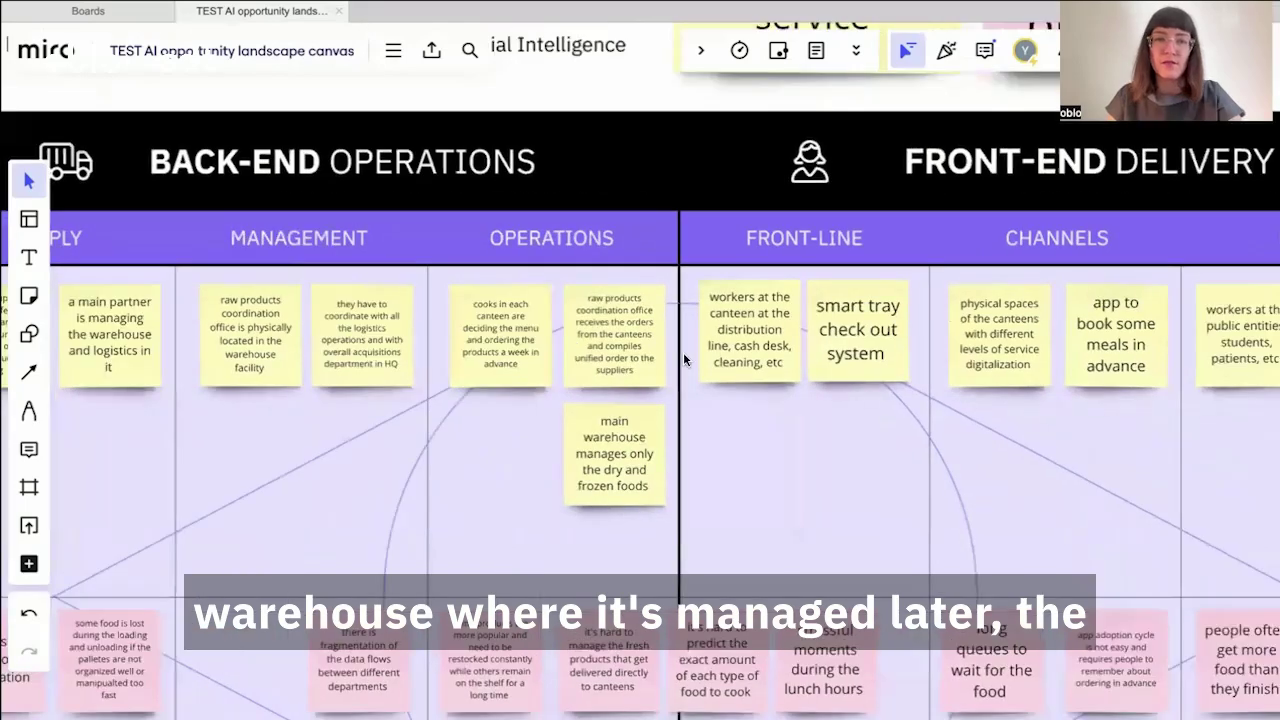
scroll(683, 352, "right", 3)
scroll(660, 365, "up", 1)
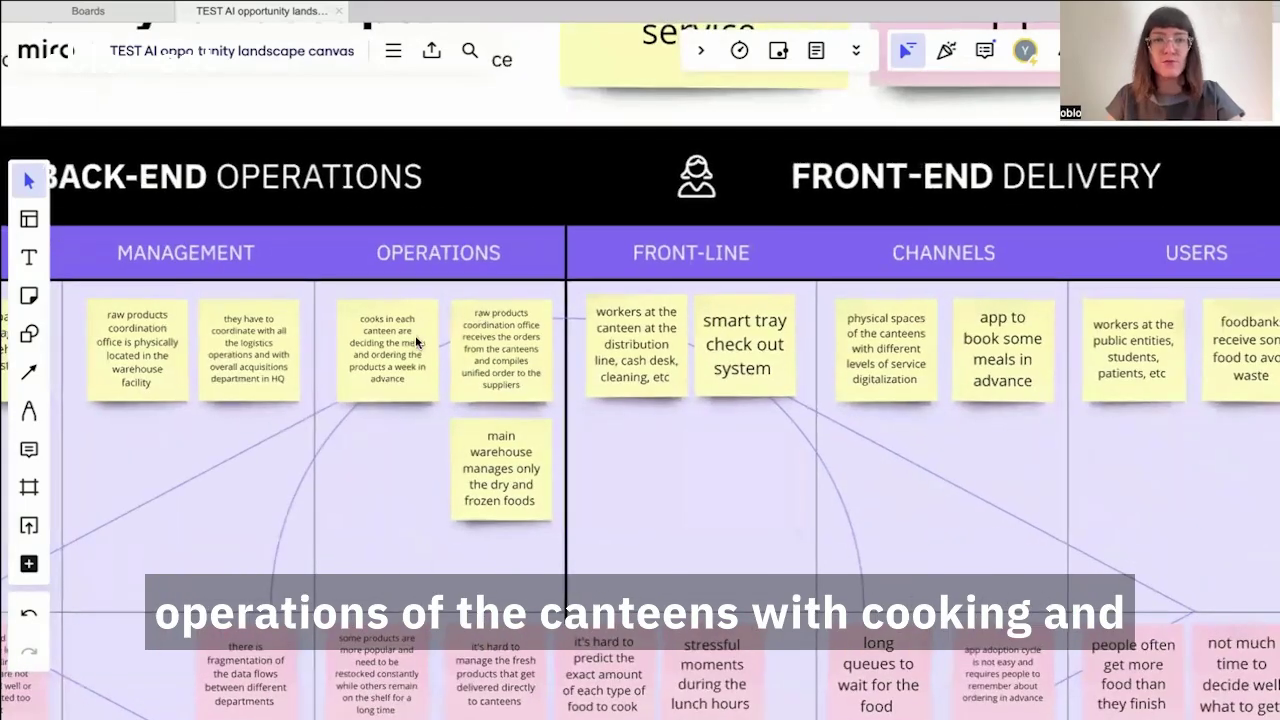
scroll(528, 336, "right", 3)
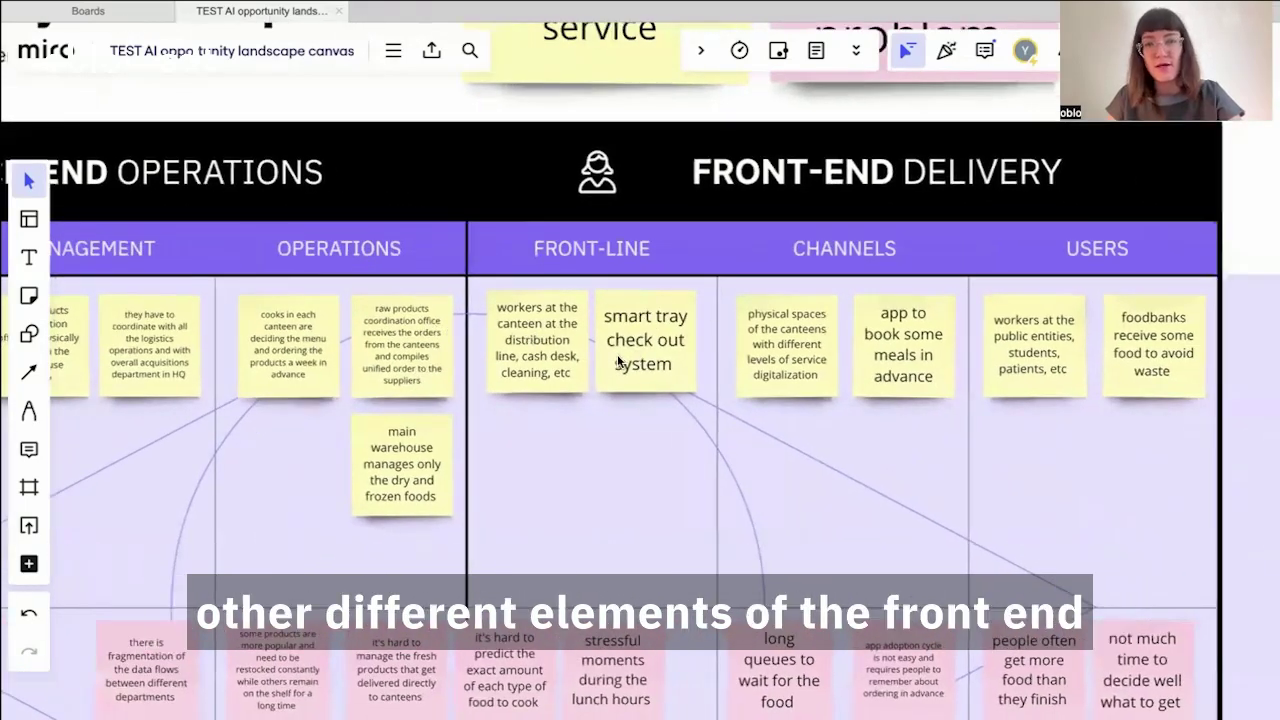
scroll(615, 354, "right", 2)
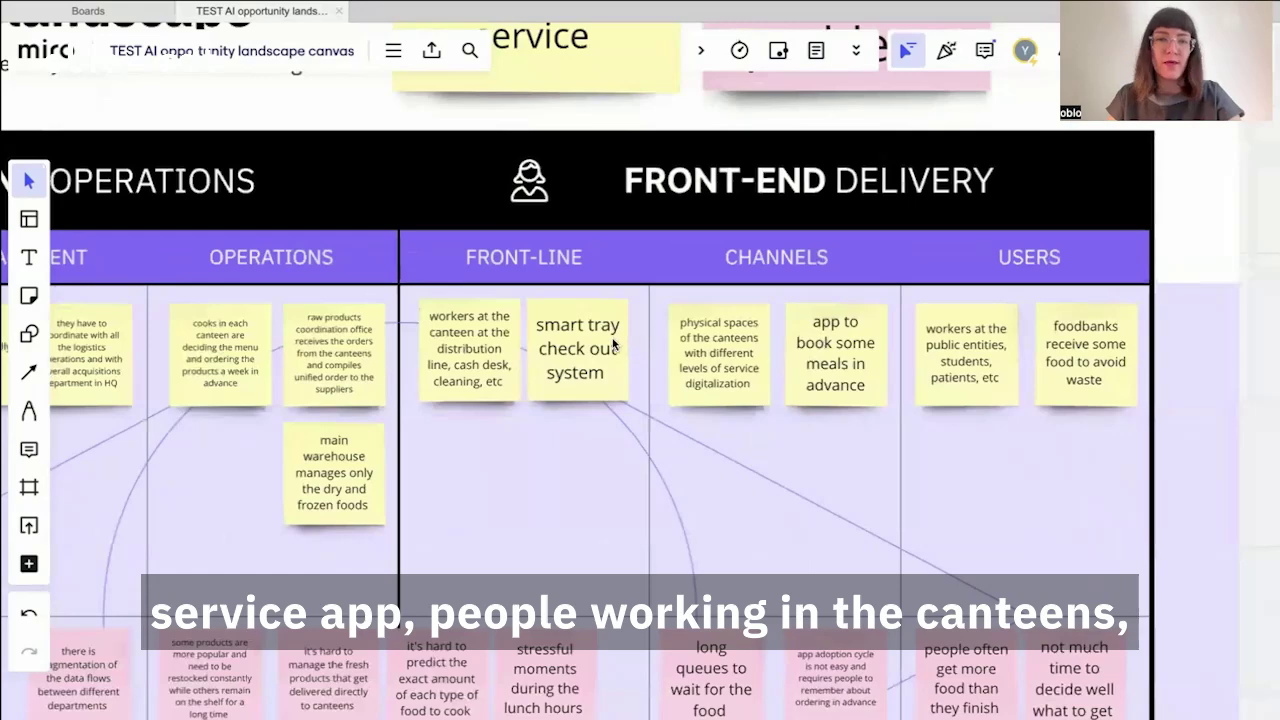
scroll(974, 328, "down", 3)
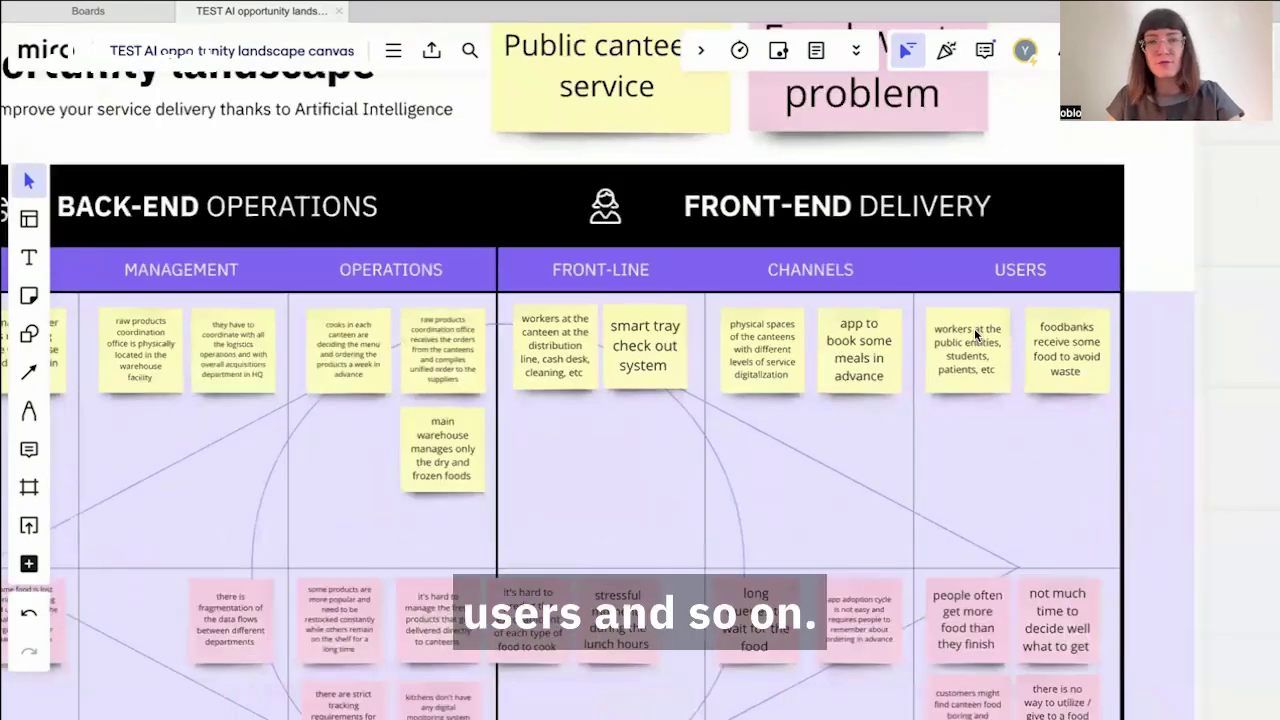
scroll(974, 328, "down", 1)
scroll(974, 328, "left", 1)
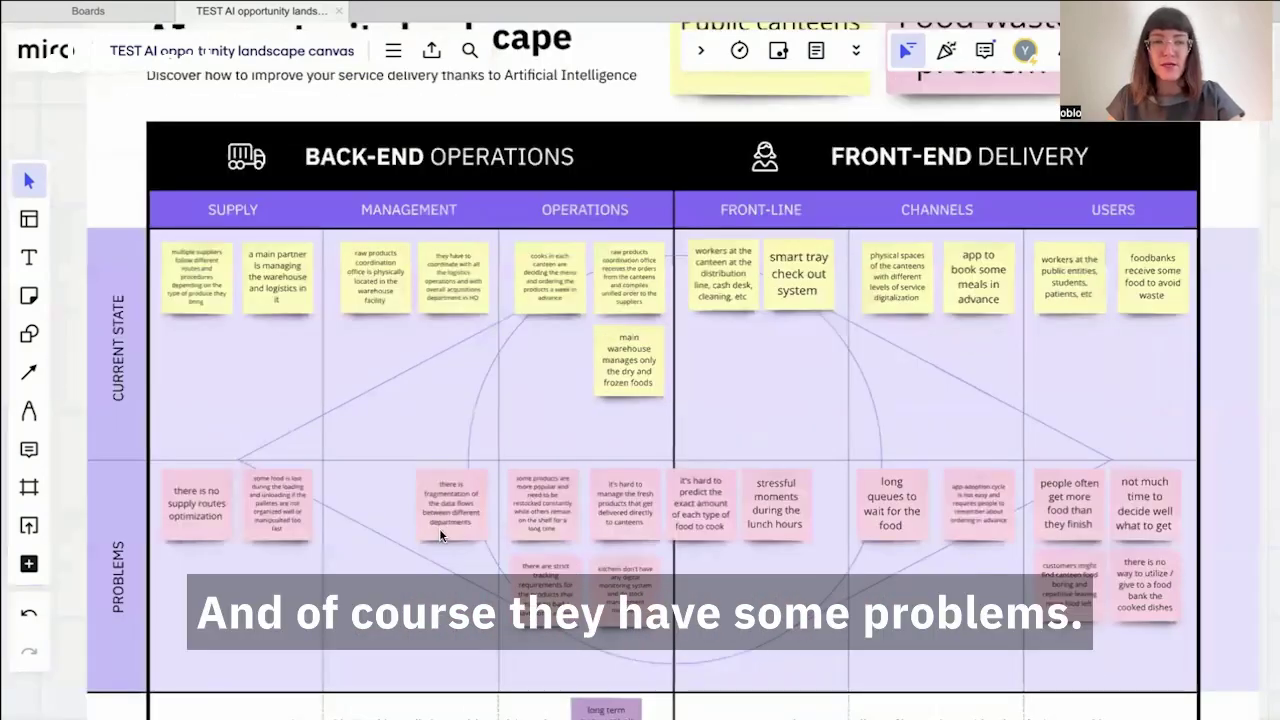
scroll(335, 532, "up", 1)
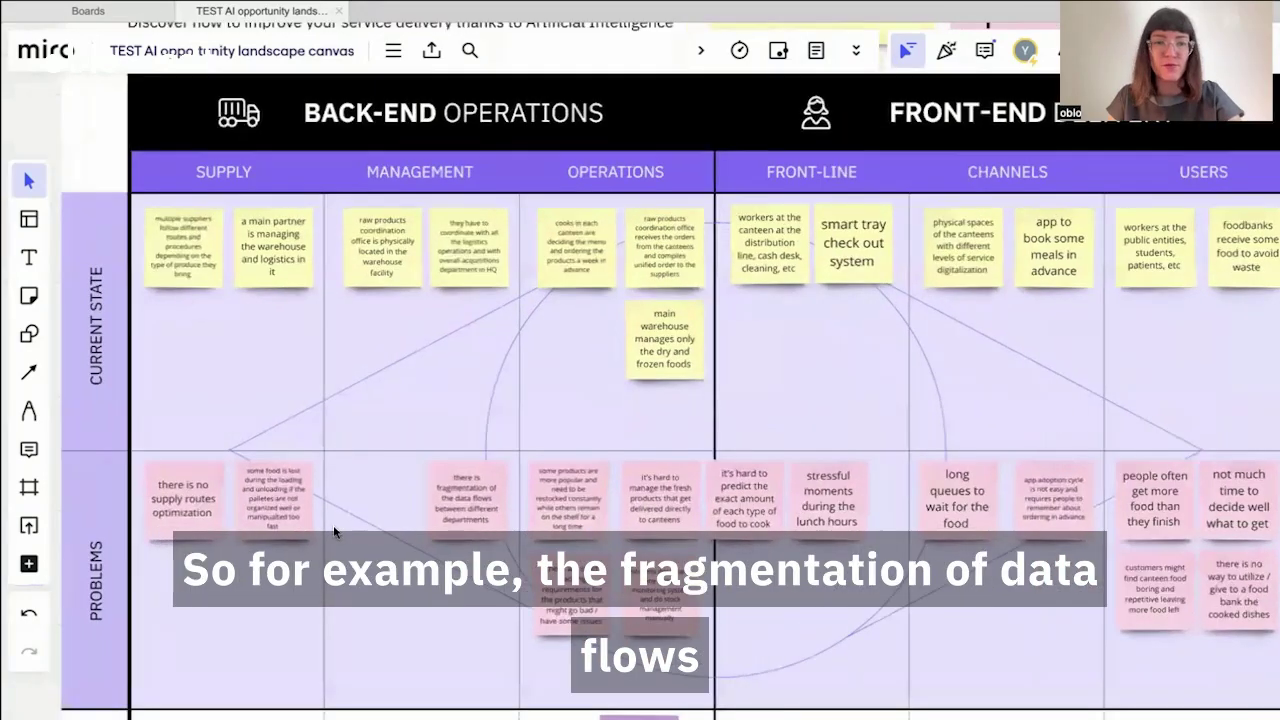
scroll(335, 532, "up", 1)
scroll(540, 508, "right", 2)
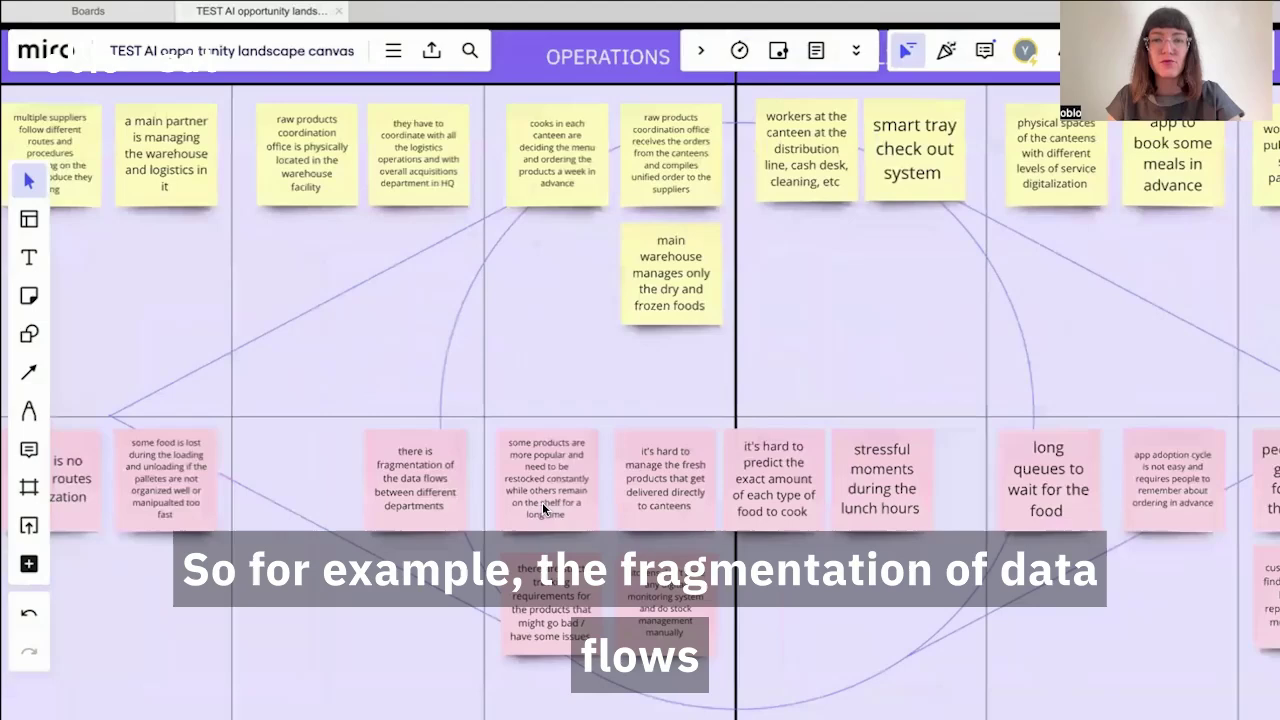
scroll(676, 458, "right", 2)
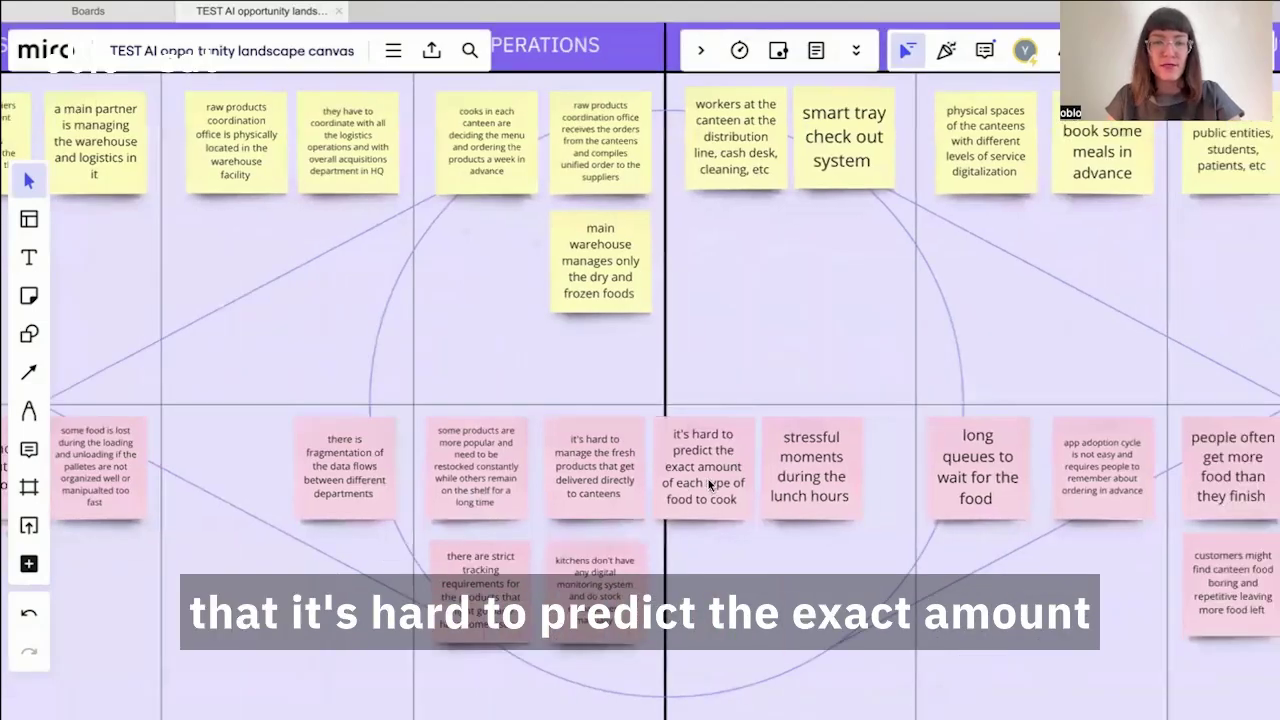
scroll(732, 490, "right", 5)
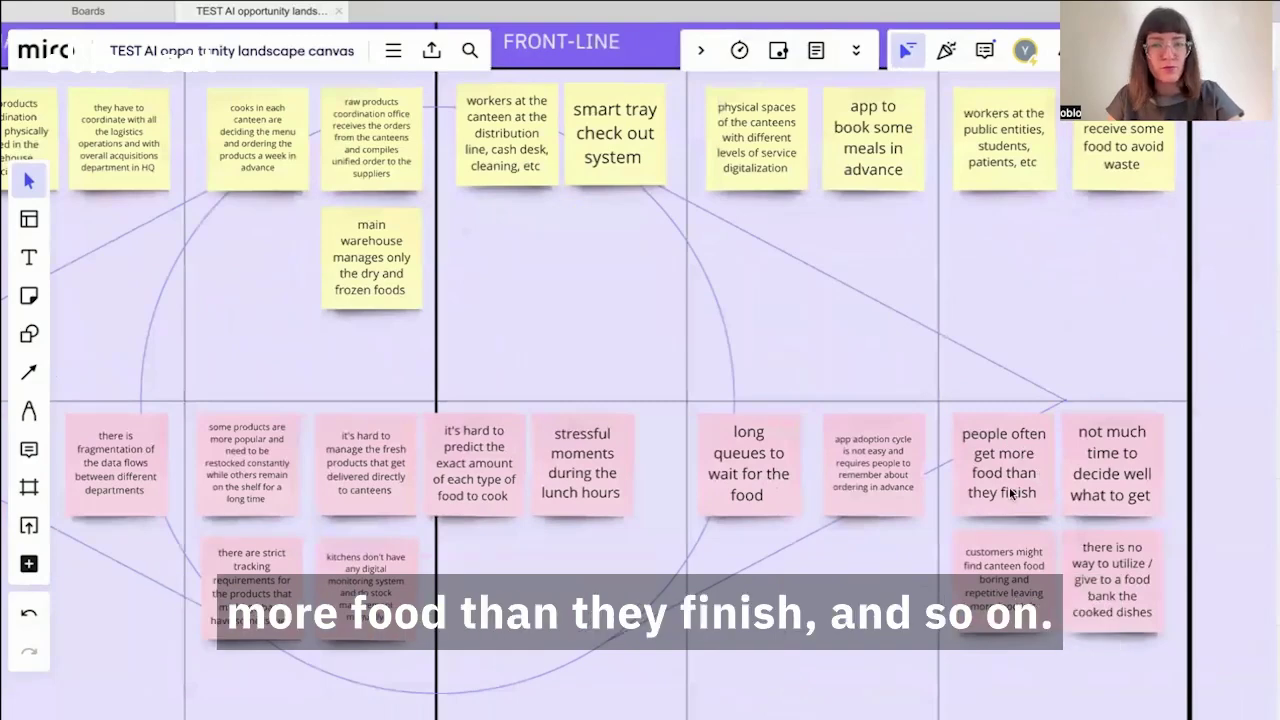
scroll(1003, 507, "down", 2)
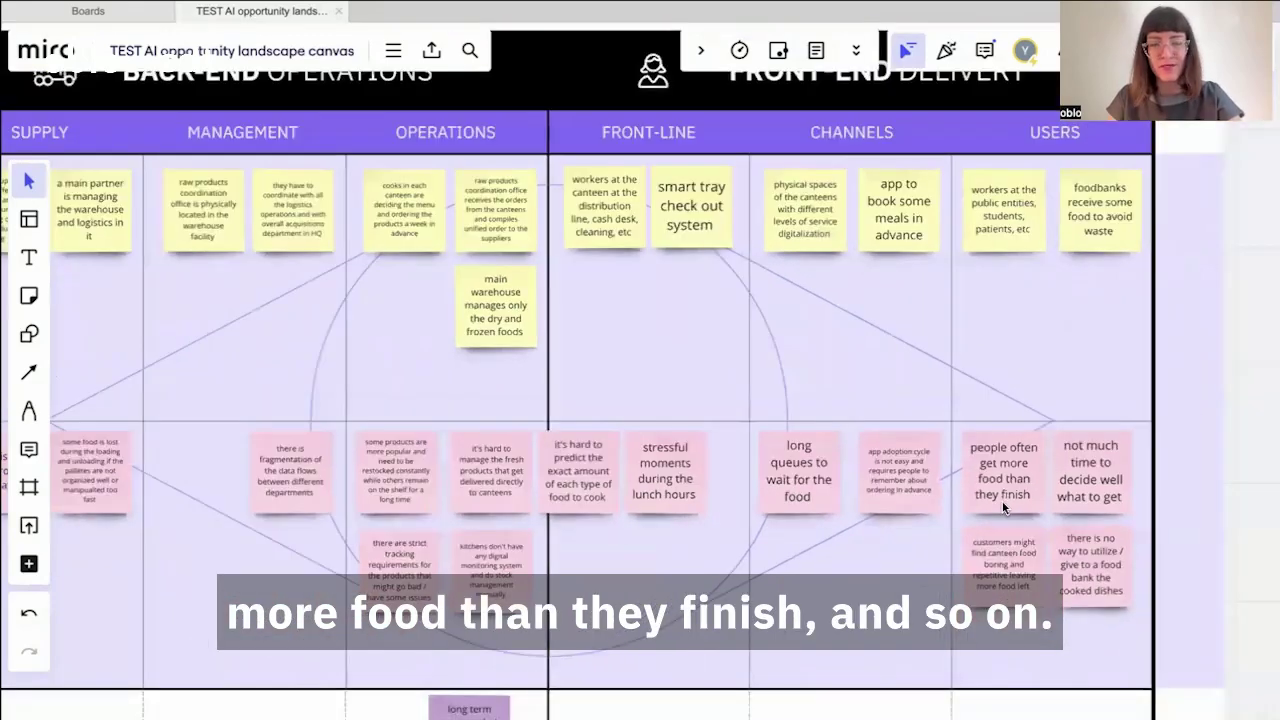
scroll(1003, 507, "down", 2)
scroll(526, 320, "up", 1)
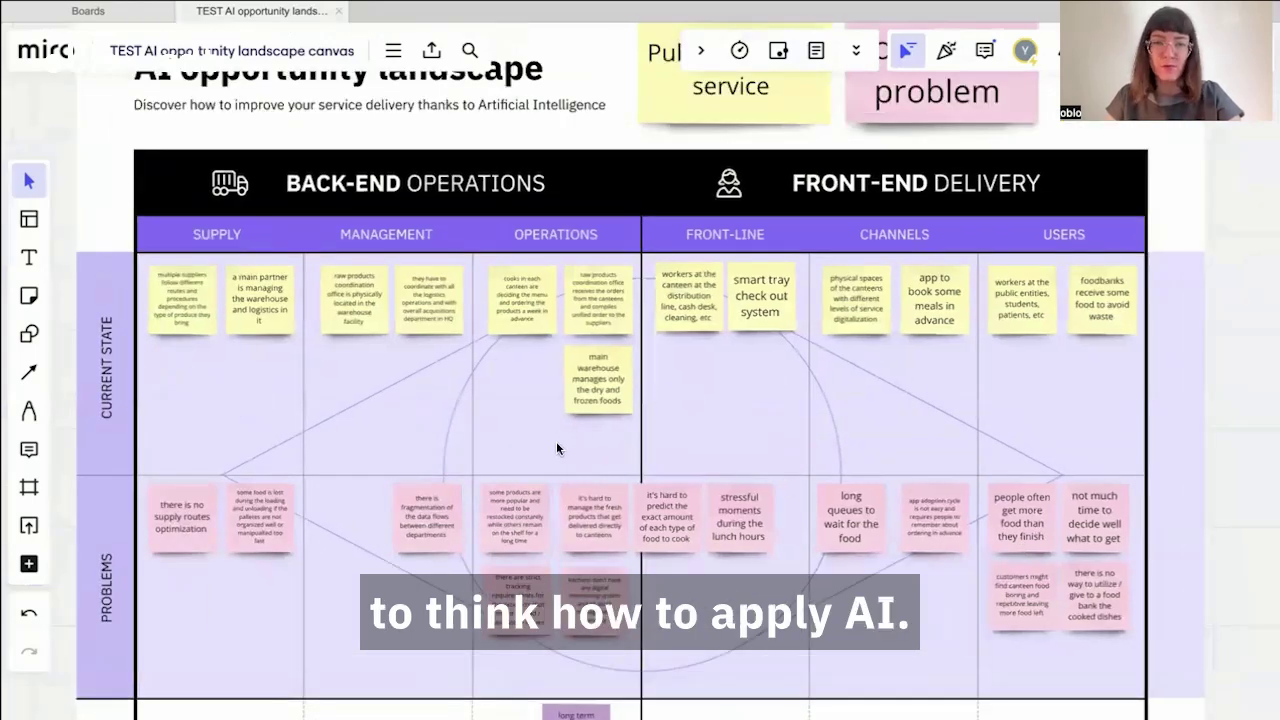
scroll(556, 441, "down", 3)
Move right across the canvas to the AI functionality cards, such as Data Intelligence and Analytics.
scroll(556, 441, "down", 3)
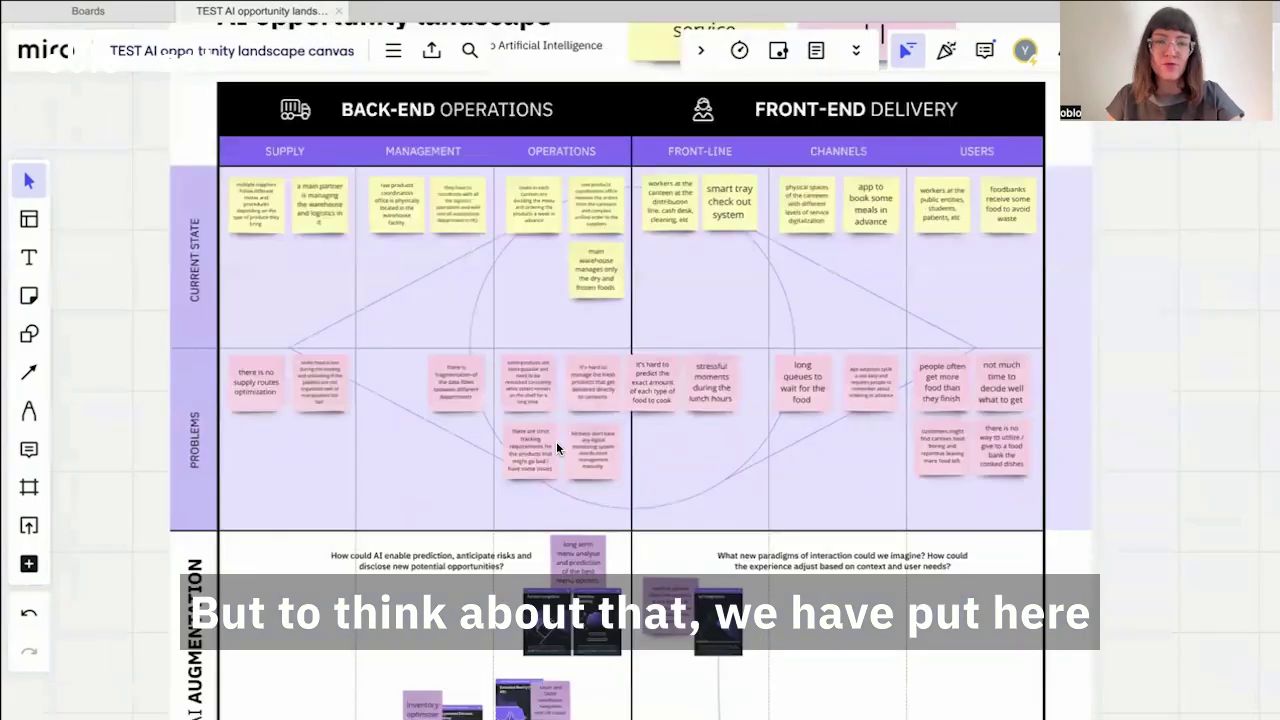
scroll(556, 441, "down", 5)
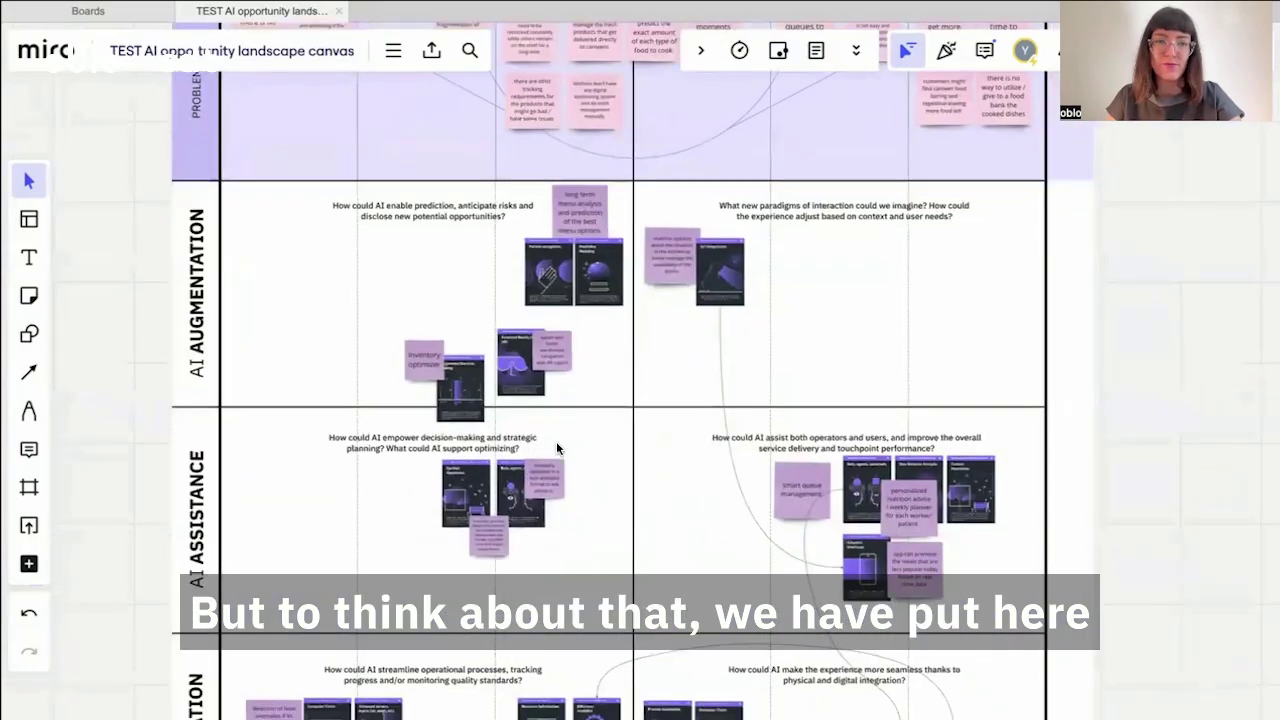
scroll(556, 441, "down", 2)
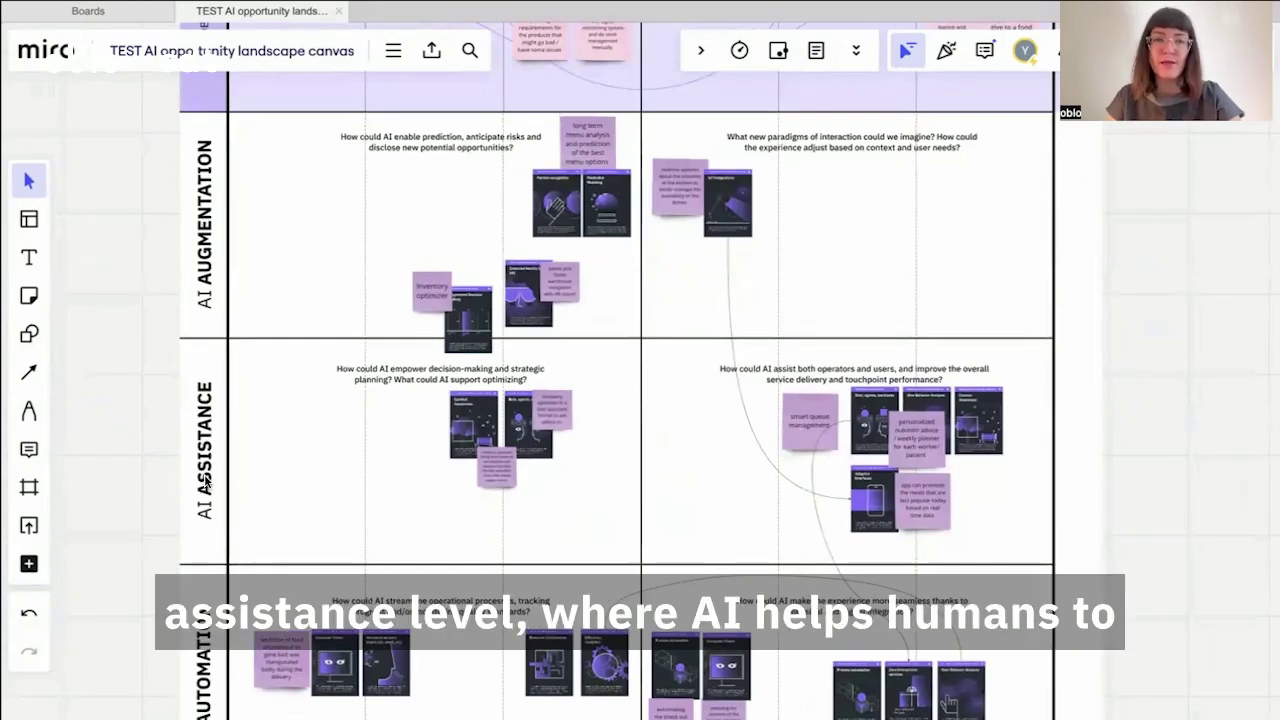
scroll(204, 481, "up", 1)
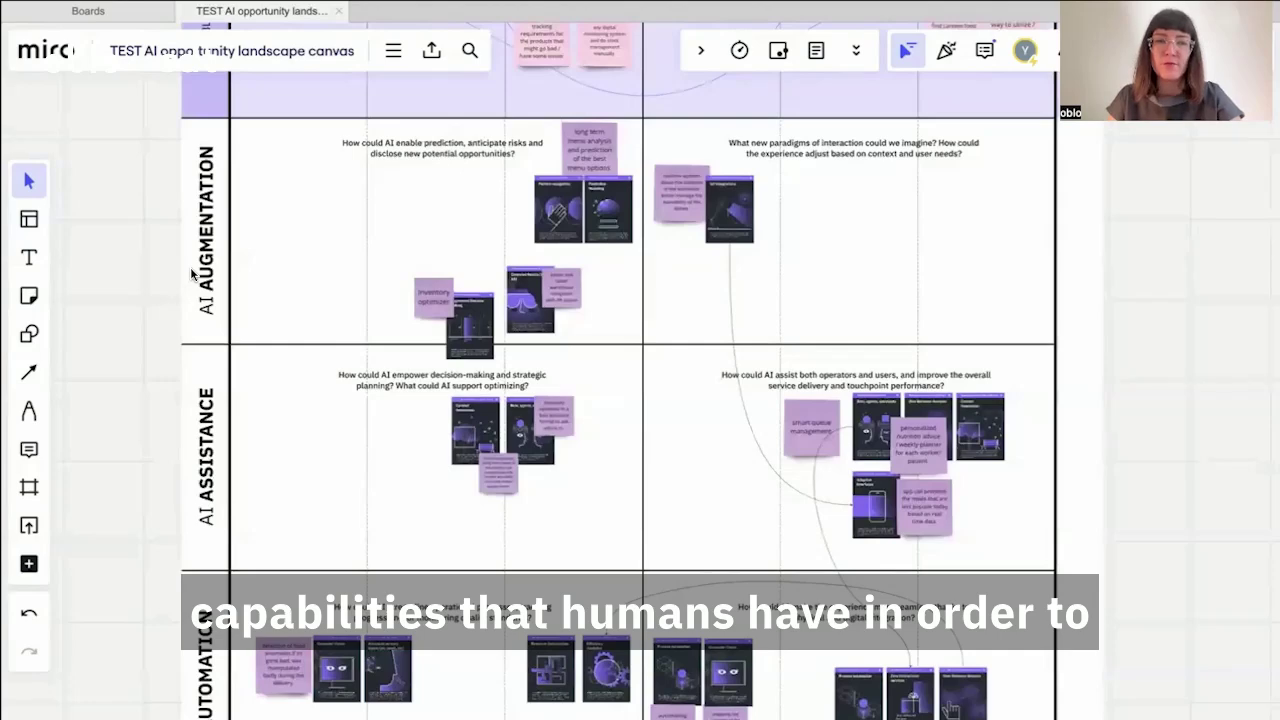
scroll(309, 237, "up", 5)
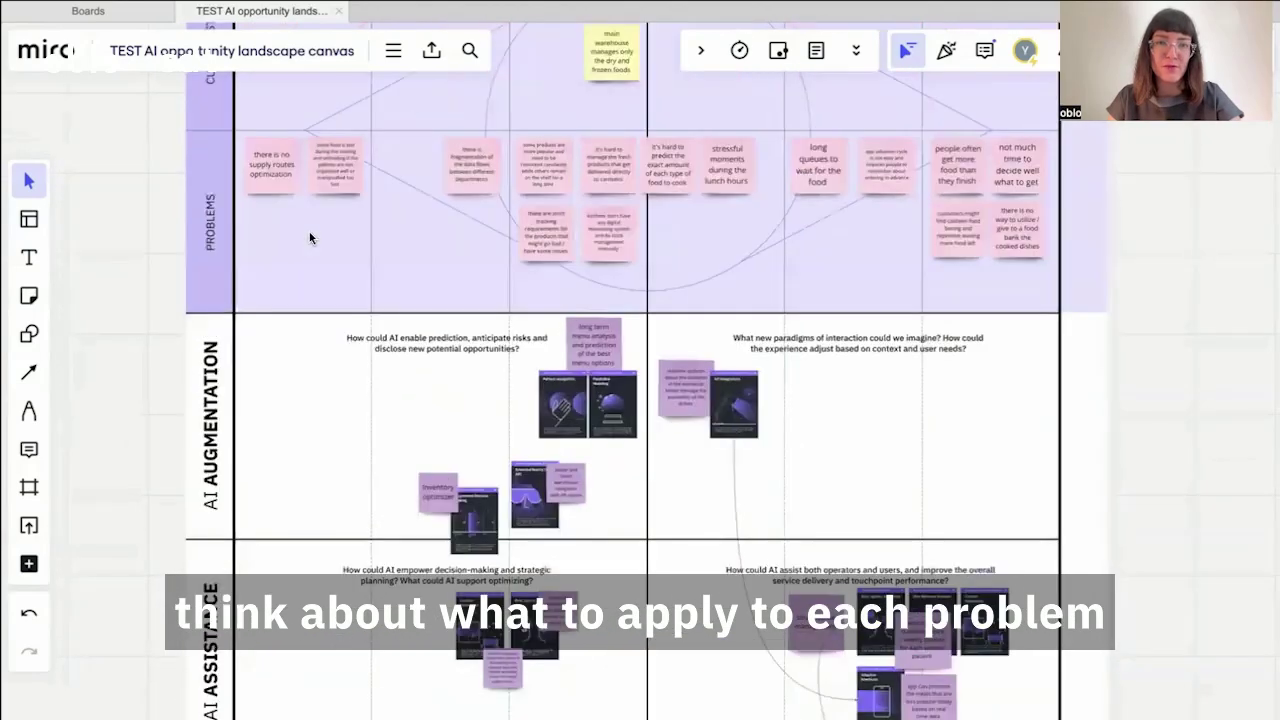
scroll(309, 237, "down", 5)
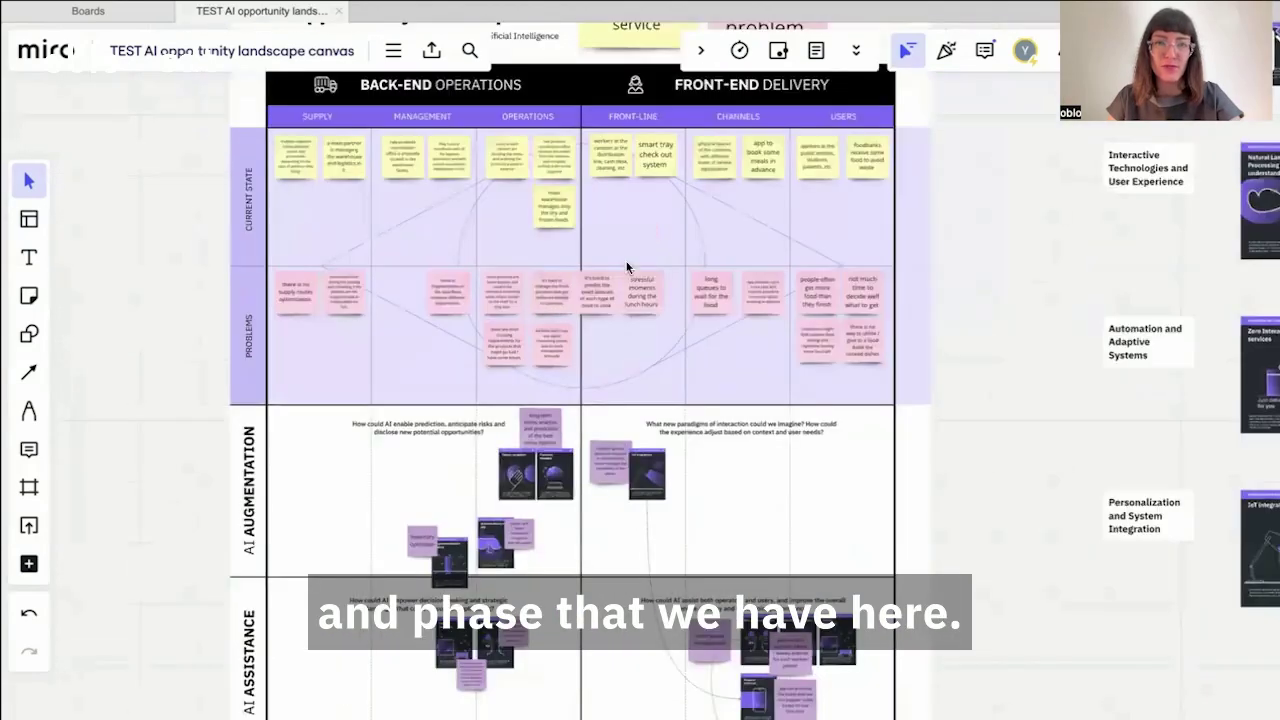
scroll(627, 267, "right", 10)
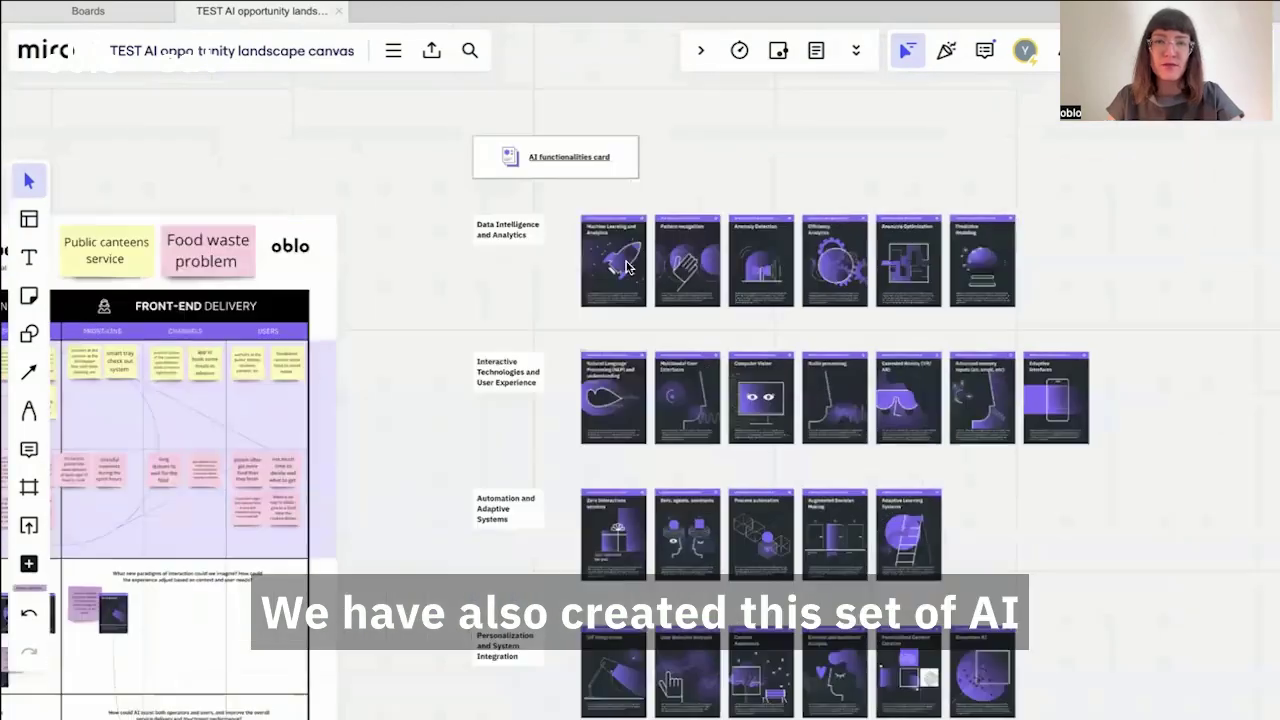
Zoom in on the AI functionality cards, including Automation and Adaptive Systems and Personalization and System Integration.
scroll(537, 191, "right", 3)
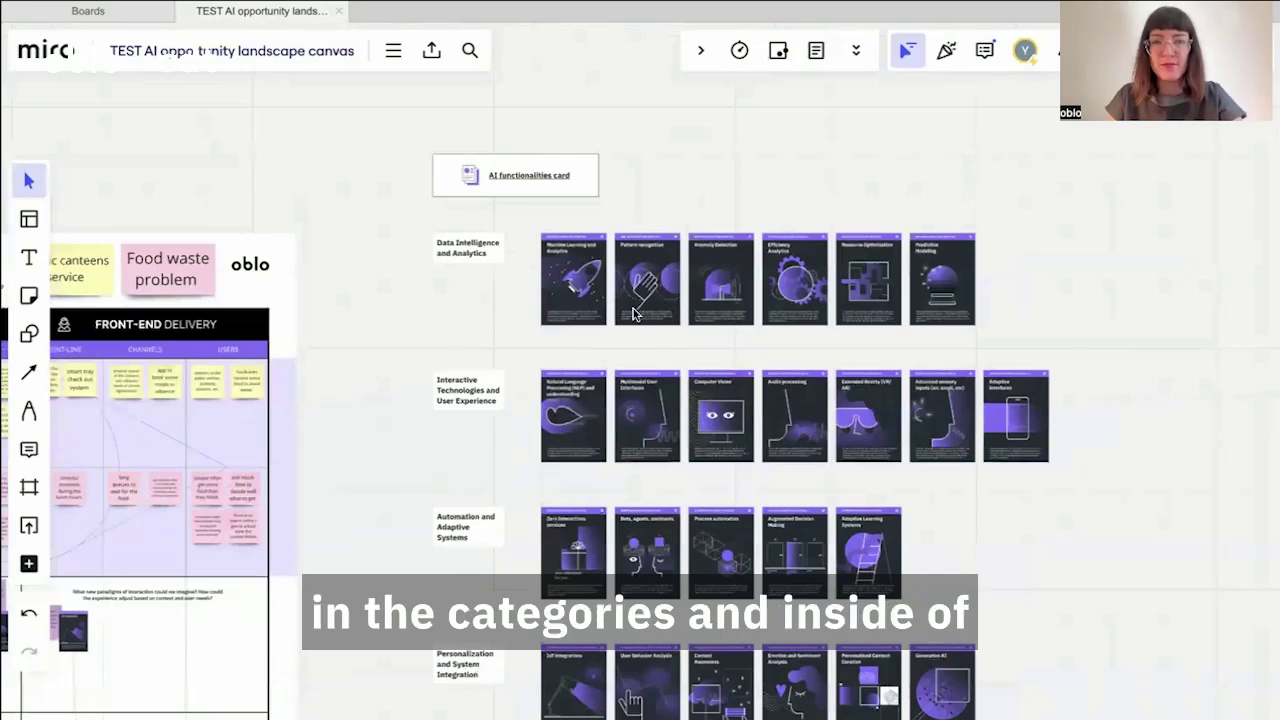
scroll(675, 268, "right", 4)
scroll(613, 288, "up", 3)
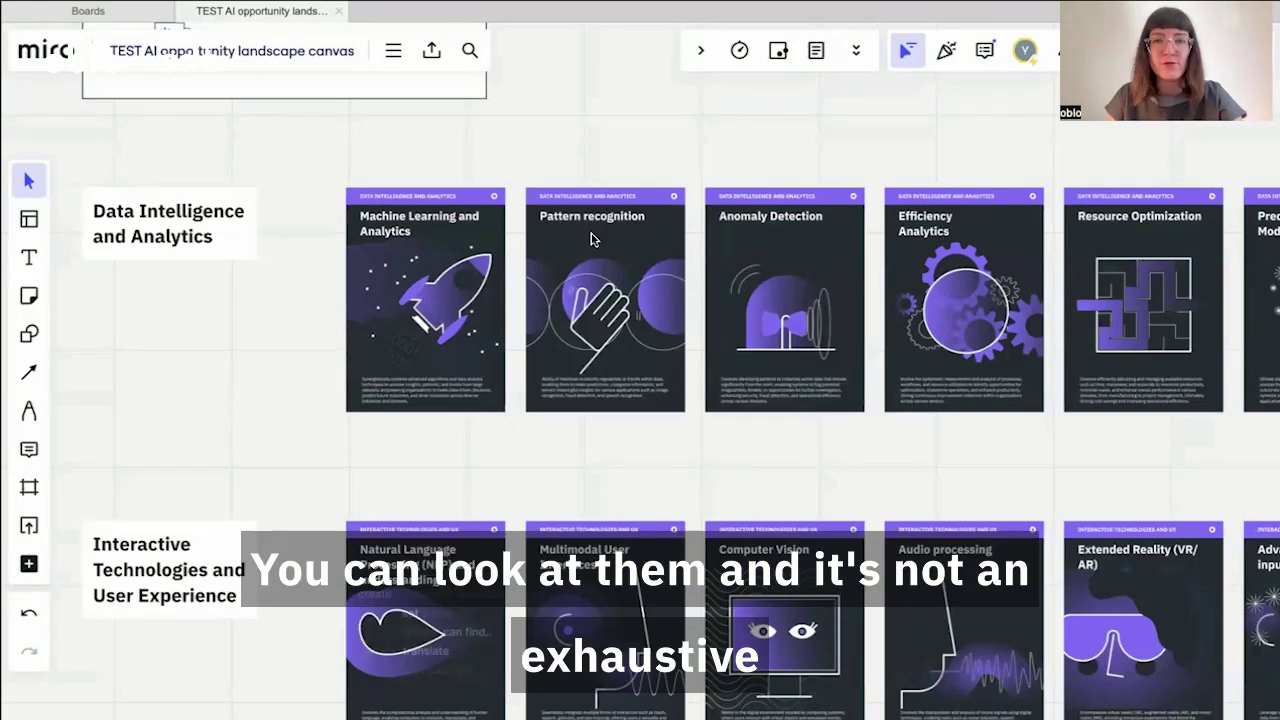
scroll(590, 239, "right", 1)
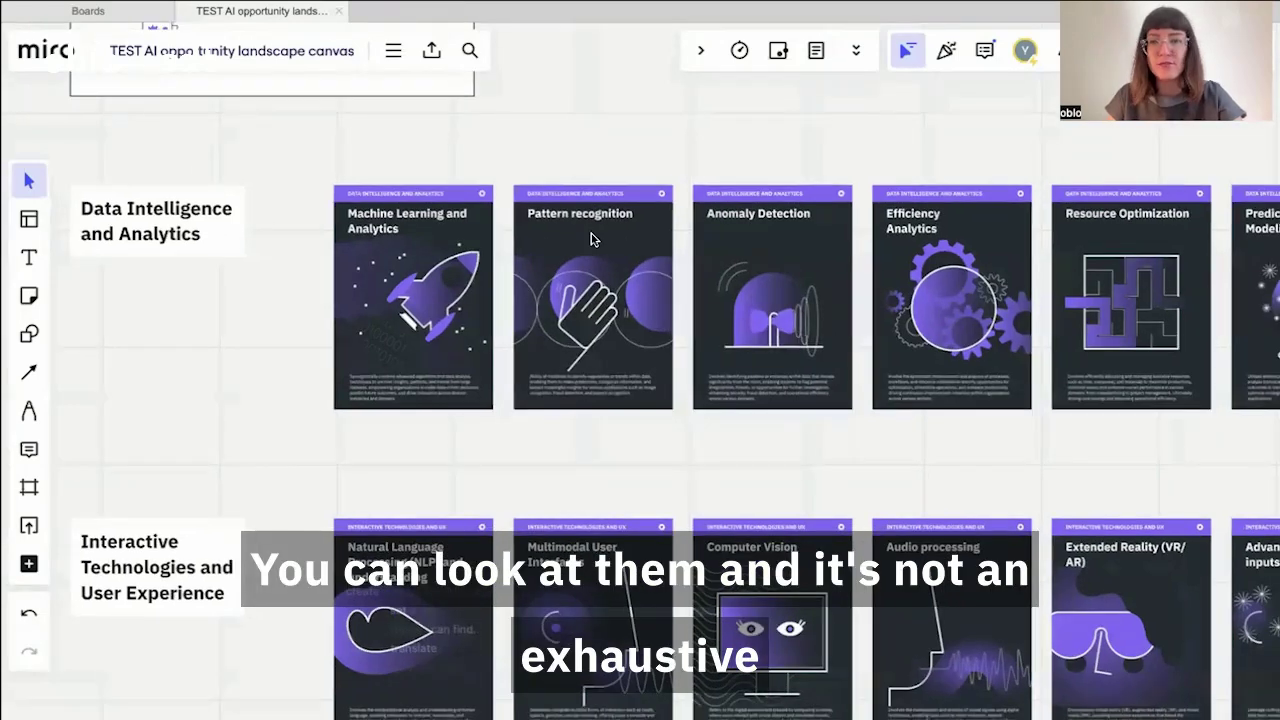
scroll(590, 239, "right", 3)
scroll(590, 239, "down", 1)
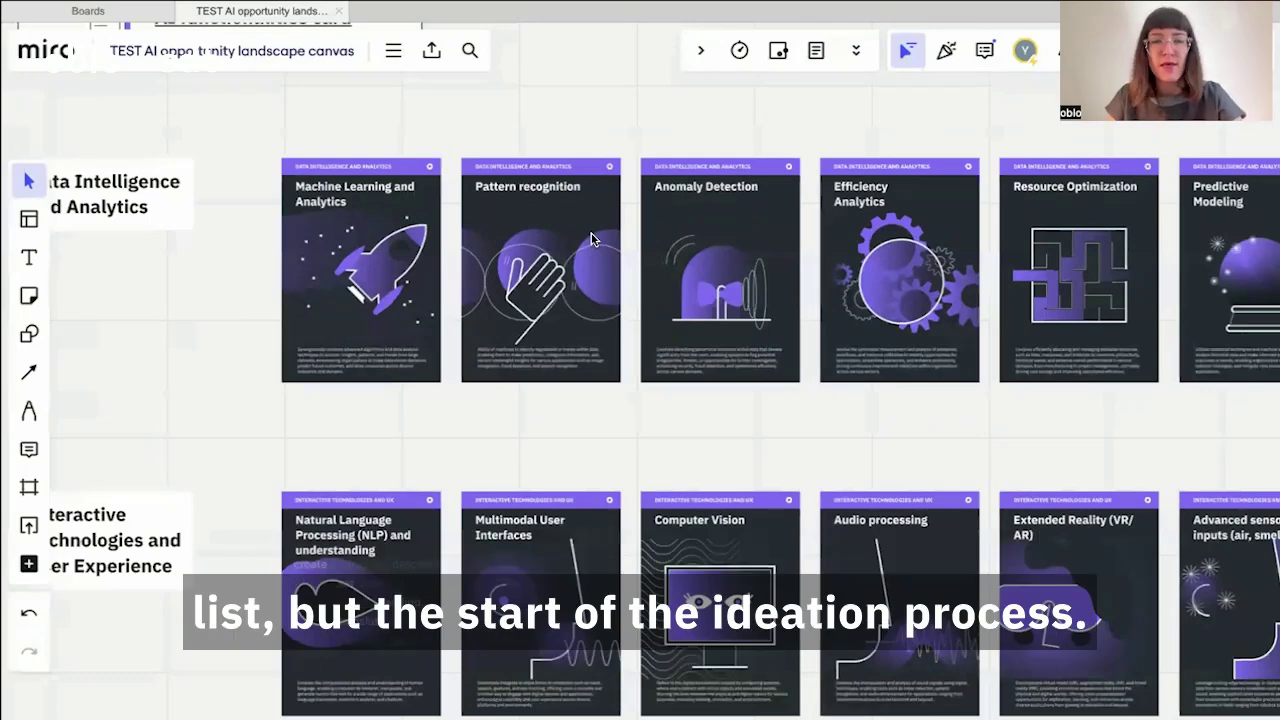
Zoom out and pan left to show the landscape board beside the four card categories.
scroll(537, 517, "down", 1)
scroll(537, 517, "left", 1)
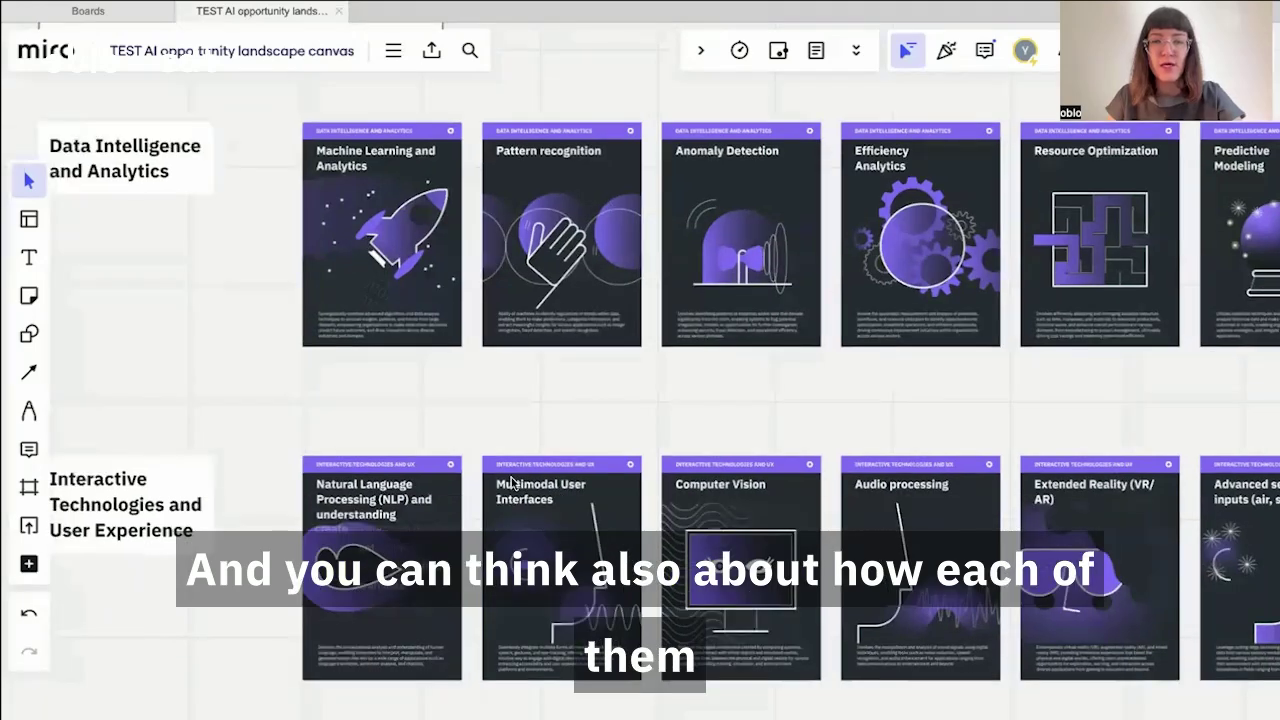
scroll(660, 555, "down", 1)
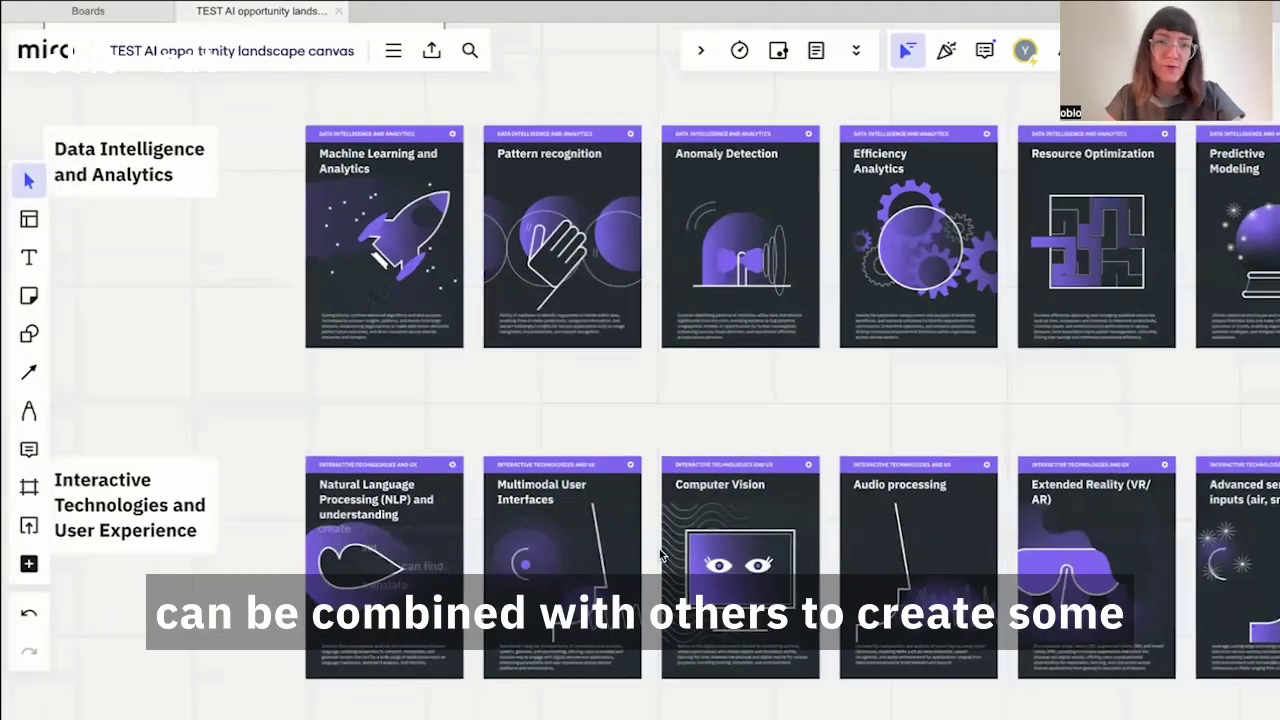
scroll(660, 555, "down", 1)
scroll(660, 555, "down", 3)
scroll(660, 555, "left", 1)
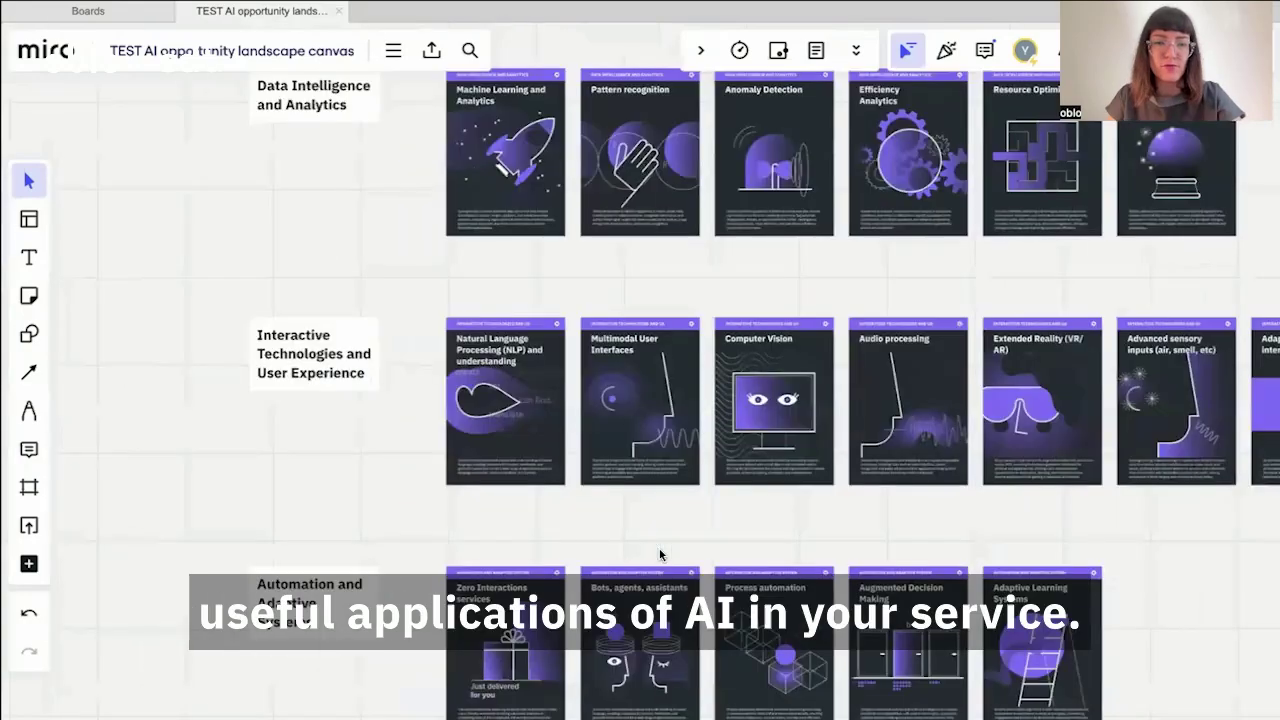
scroll(660, 555, "down", 2)
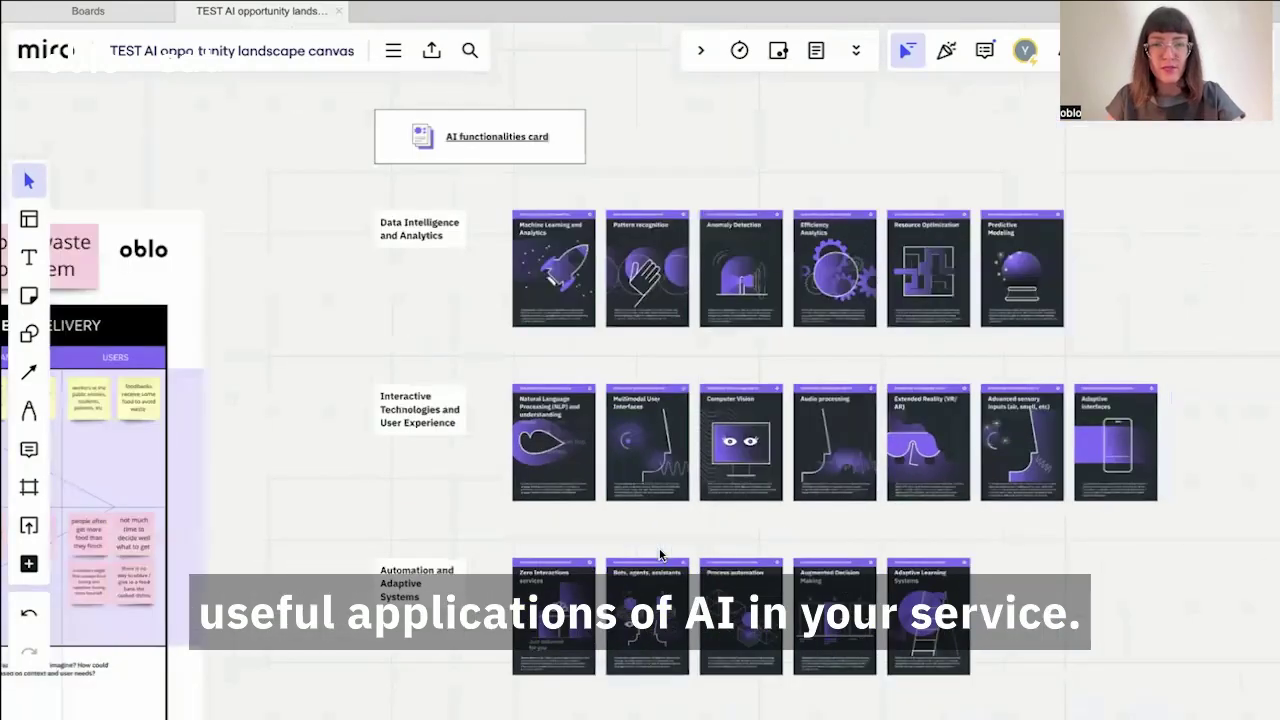
scroll(660, 555, "down", 2)
scroll(660, 555, "left", 5)
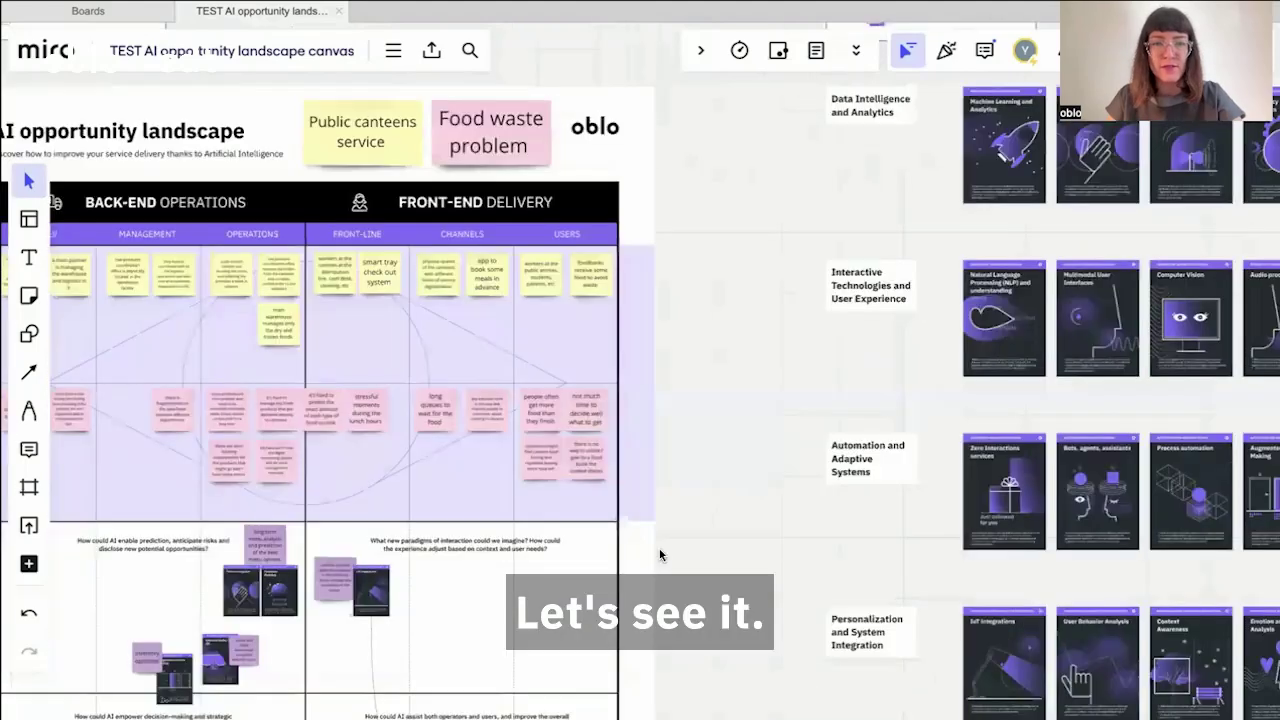
Zoom into the AI Augmentation stickies, like long-term menu analysis paired with Predictive Modeling.
scroll(660, 555, "up", 2)
scroll(665, 551, "down", 3)
scroll(563, 430, "up", 3)
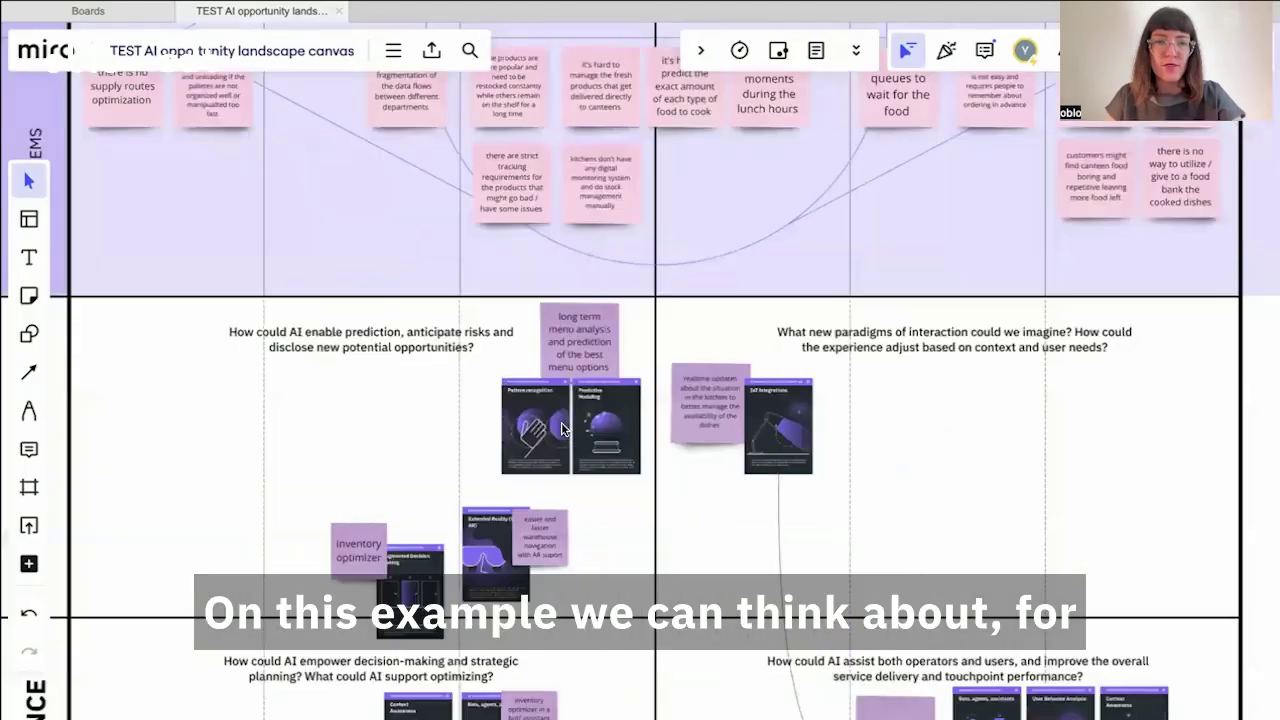
scroll(563, 430, "up", 3)
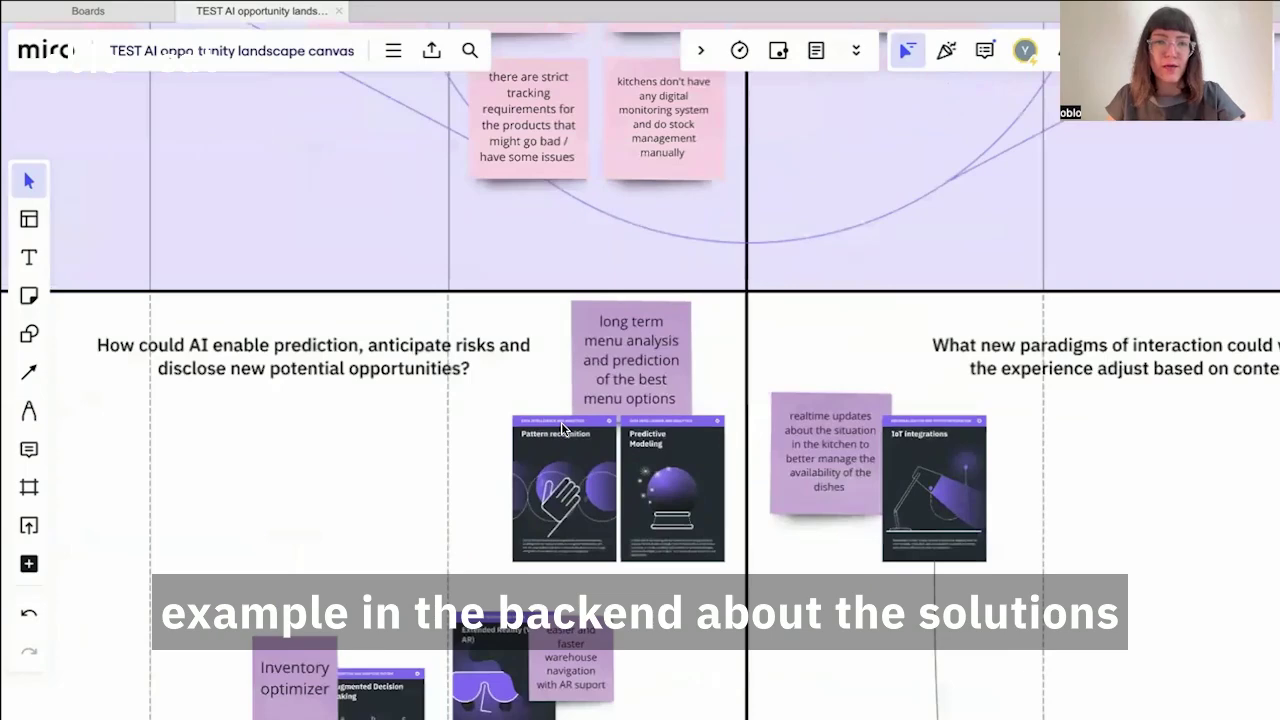
scroll(627, 413, "up", 3)
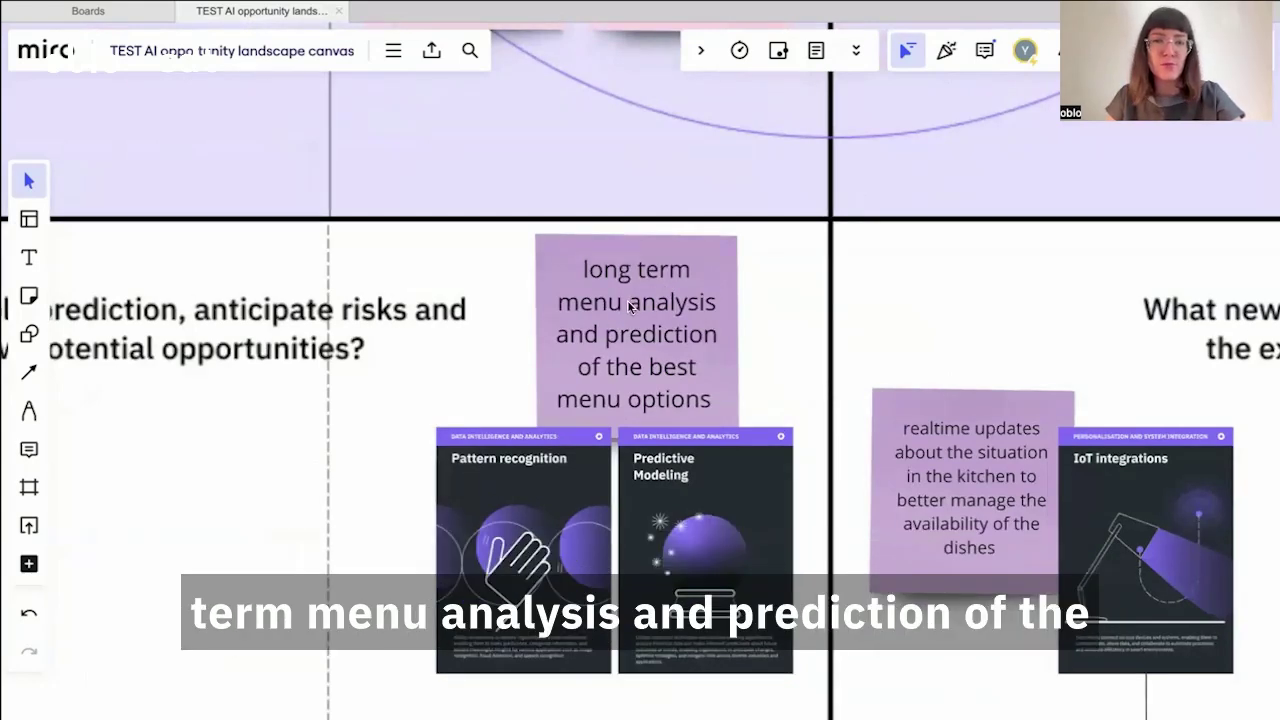
Pan down to the AI Assistance row with ideas like smart queue management.
scroll(621, 423, "down", 3)
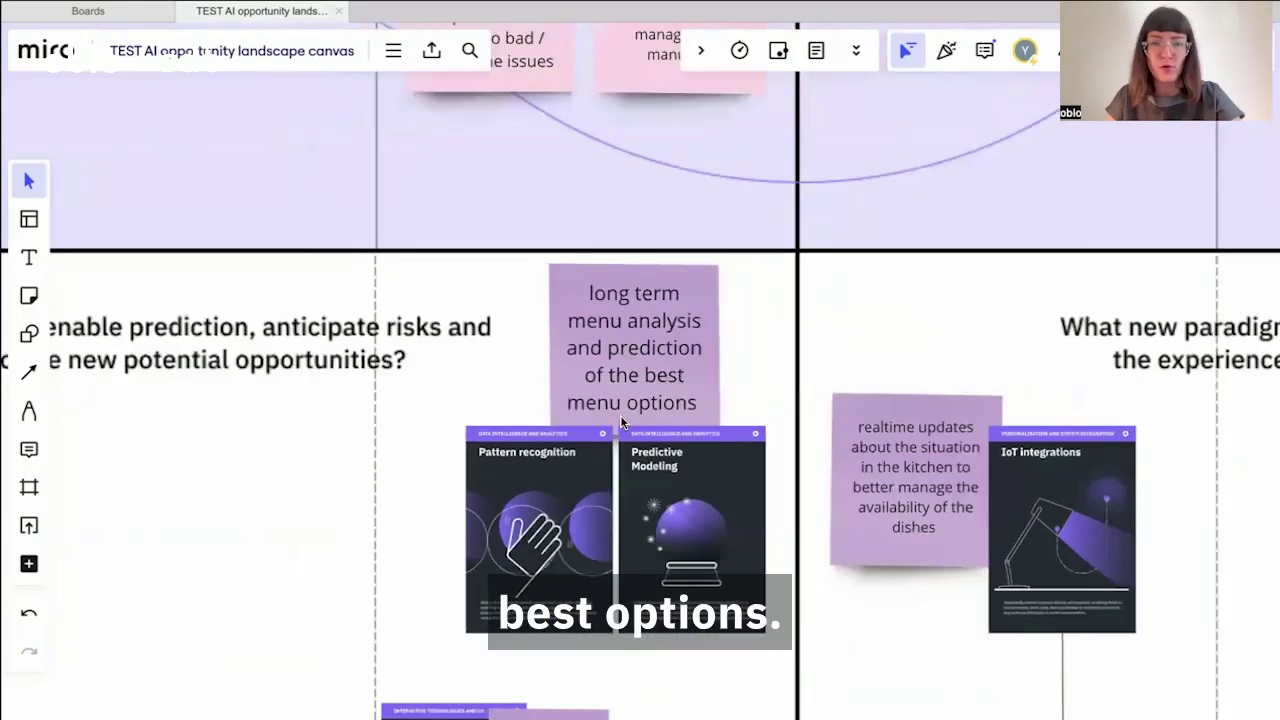
scroll(621, 423, "right", 5)
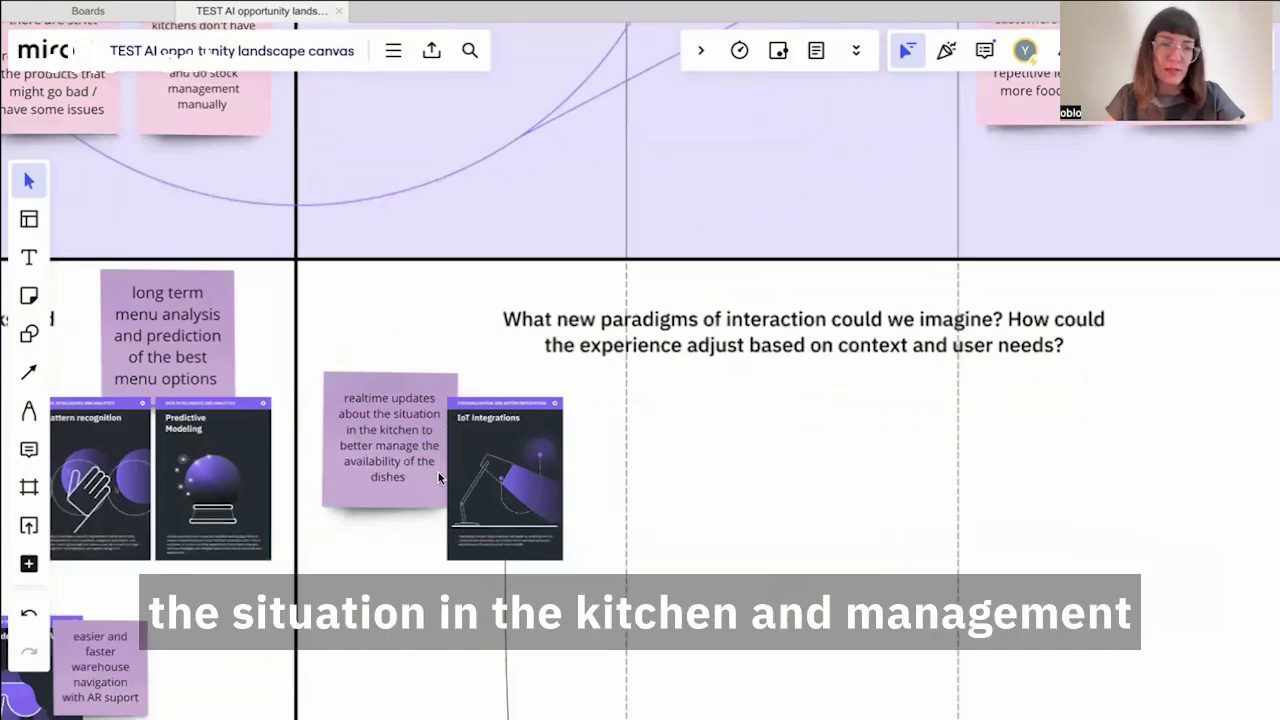
scroll(438, 472, "down", 10)
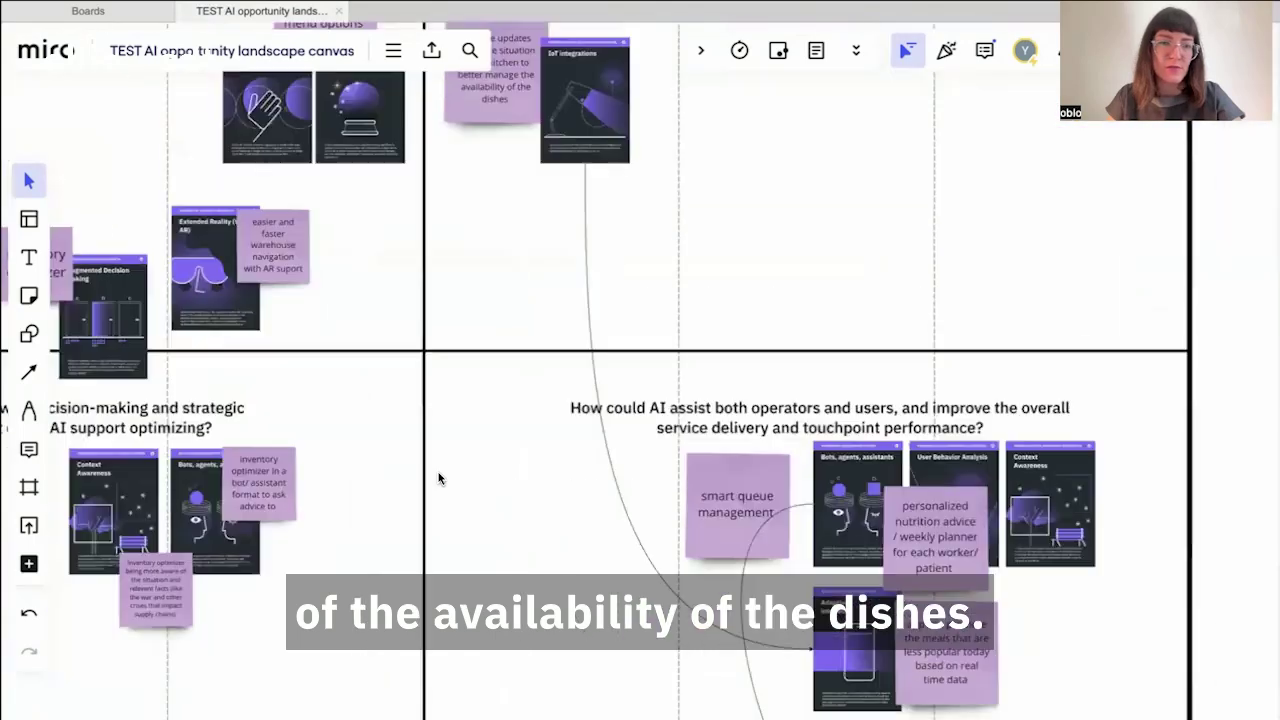
Zoom into the operators-and-users question, then zoom out down to the Automation row.
scroll(438, 479, "up", 2)
scroll(910, 456, "up", 5)
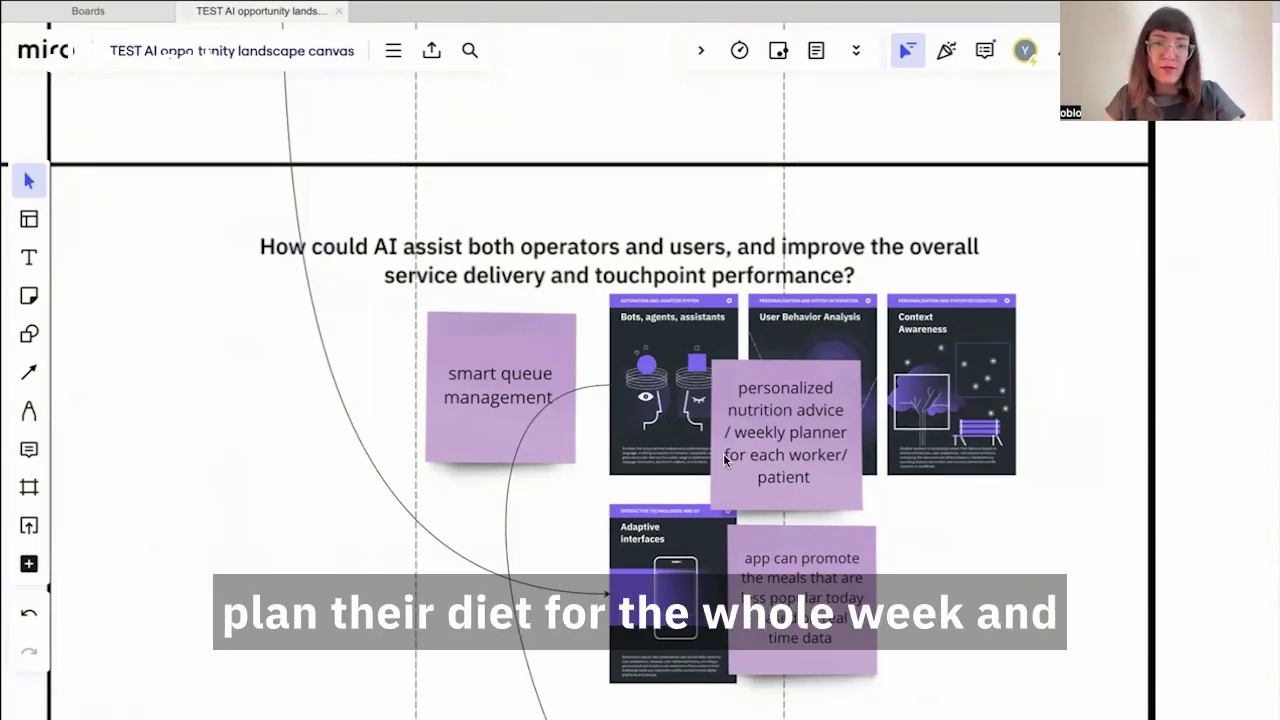
scroll(726, 459, "down", 5)
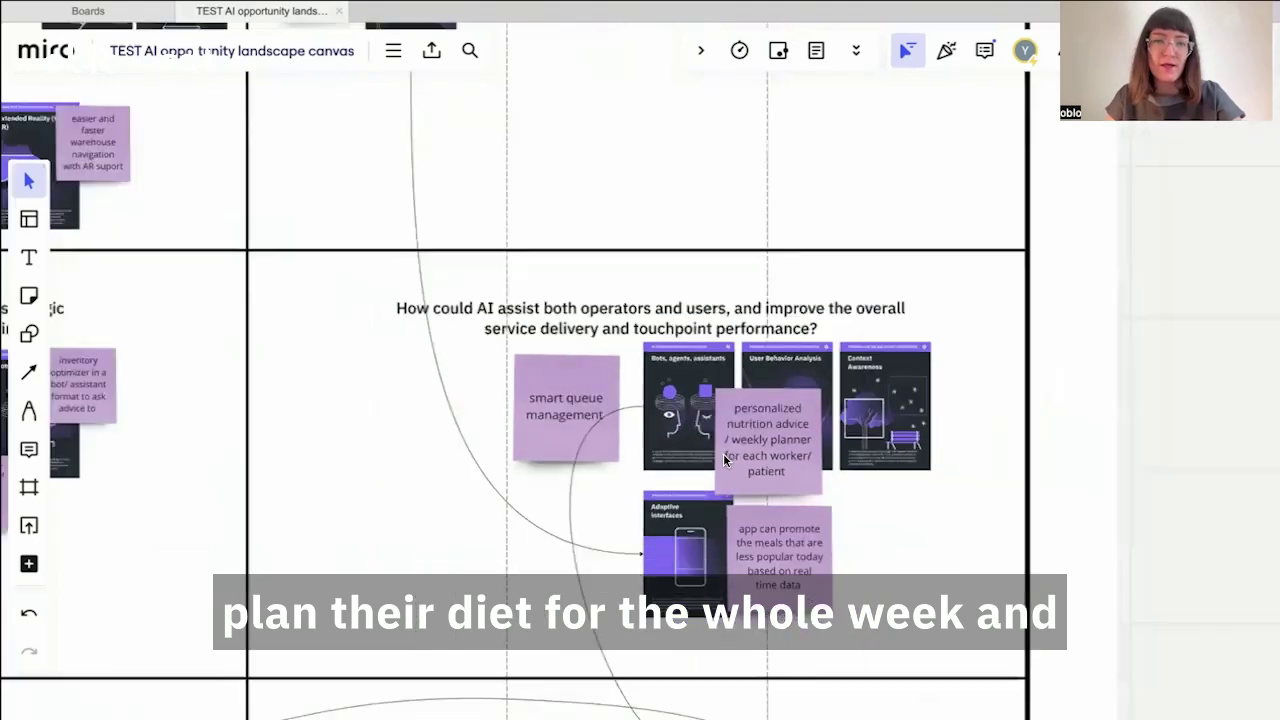
scroll(726, 459, "down", 2)
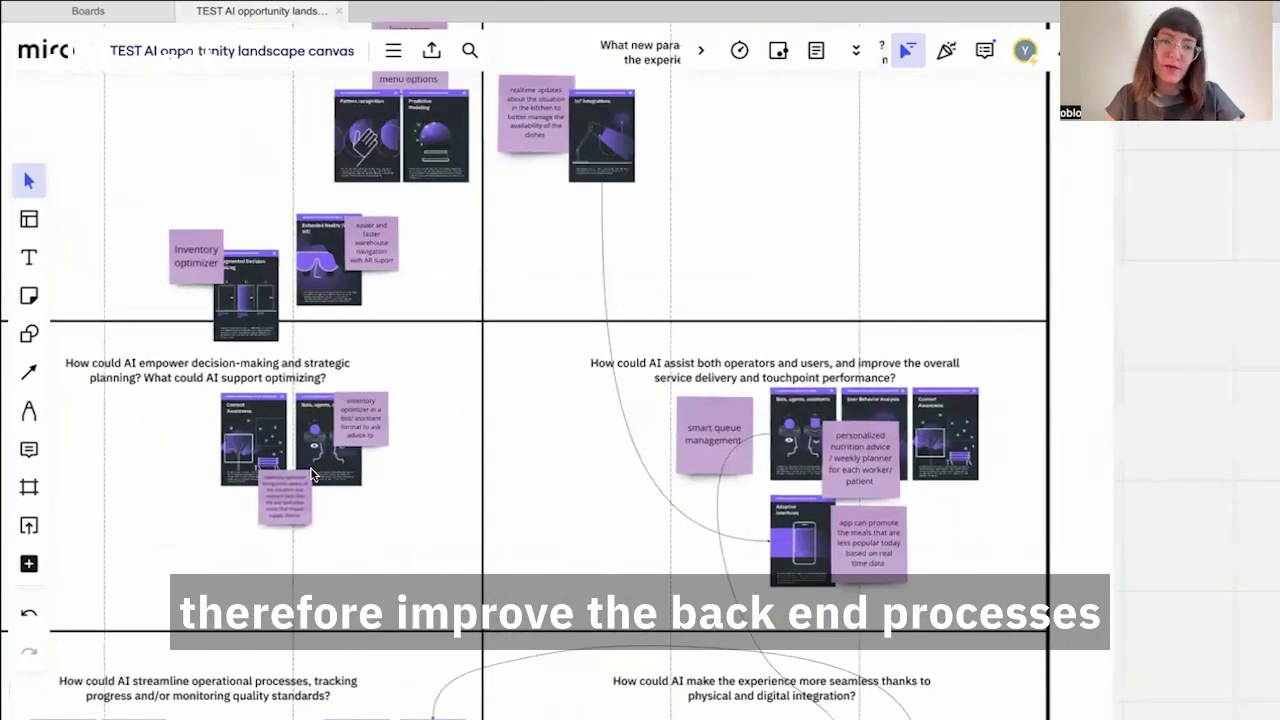
scroll(315, 475, "up", 2)
scroll(315, 475, "down", 3)
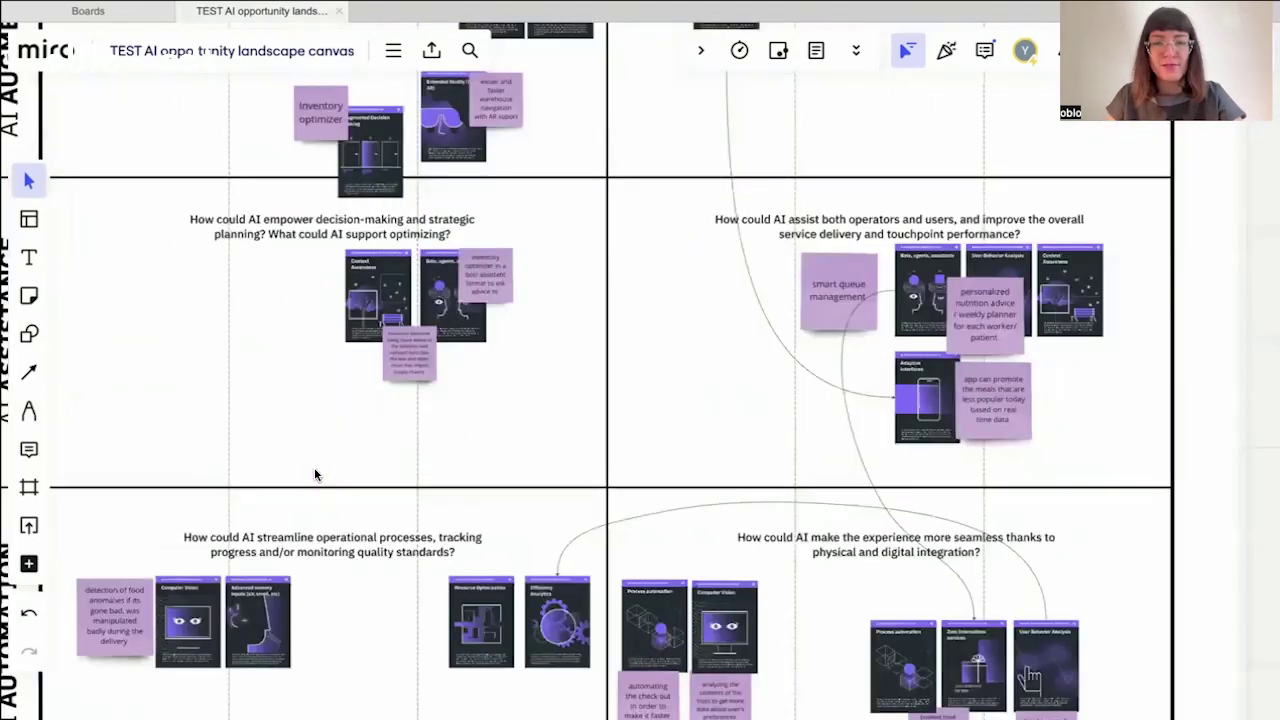
Pan up the canvas to the landscape board's title and current-state notes.
scroll(428, 545, "down", 3)
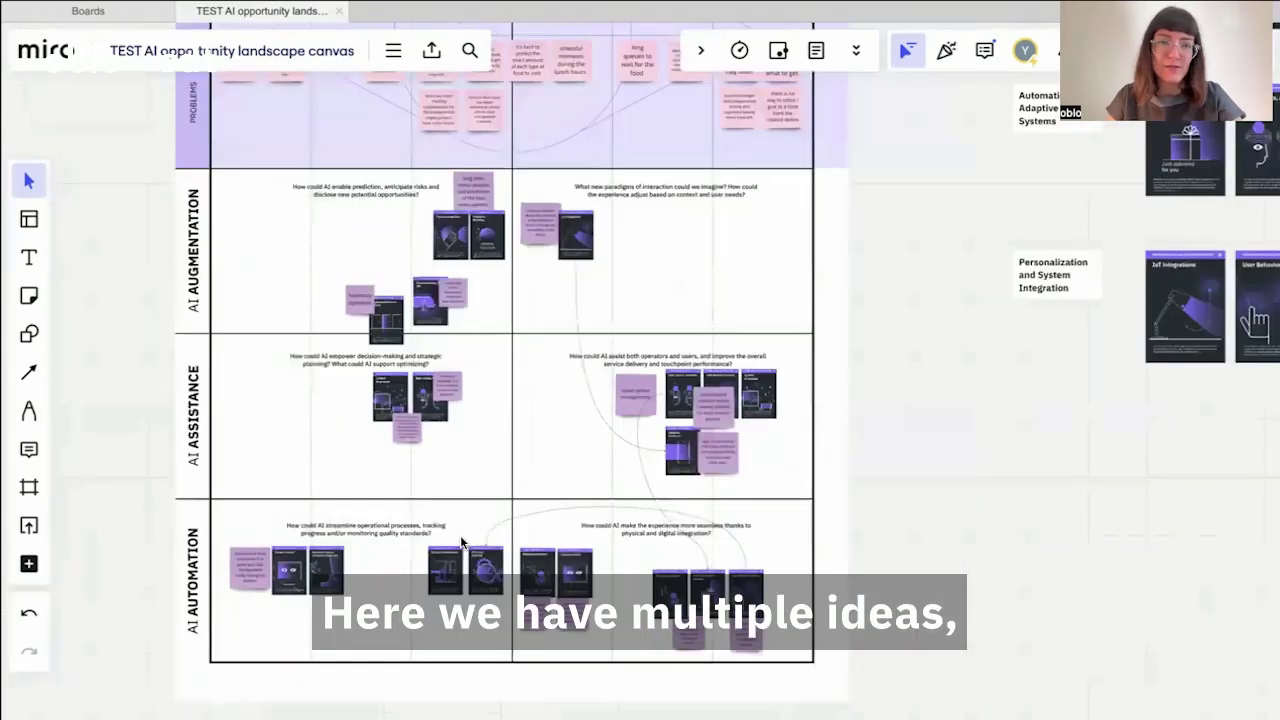
scroll(460, 537, "up", 3)
scroll(460, 542, "up", 1)
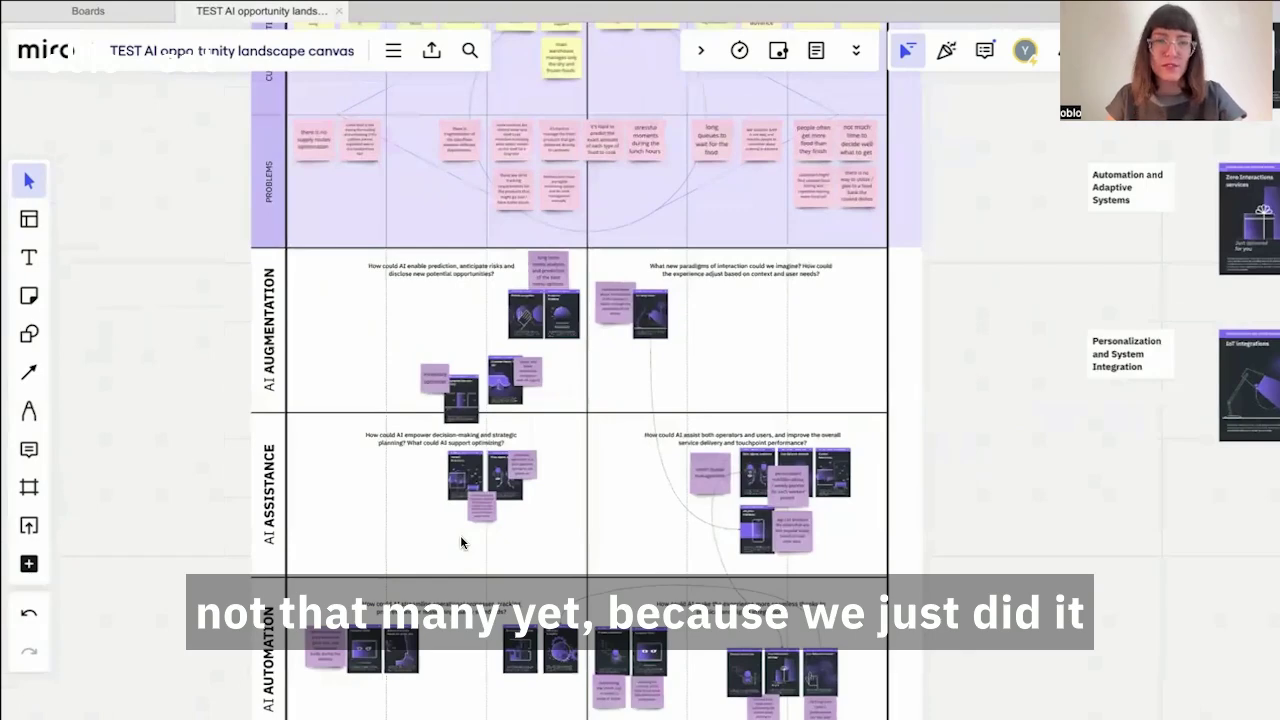
scroll(460, 542, "up", 2)
scroll(461, 542, "up", 2)
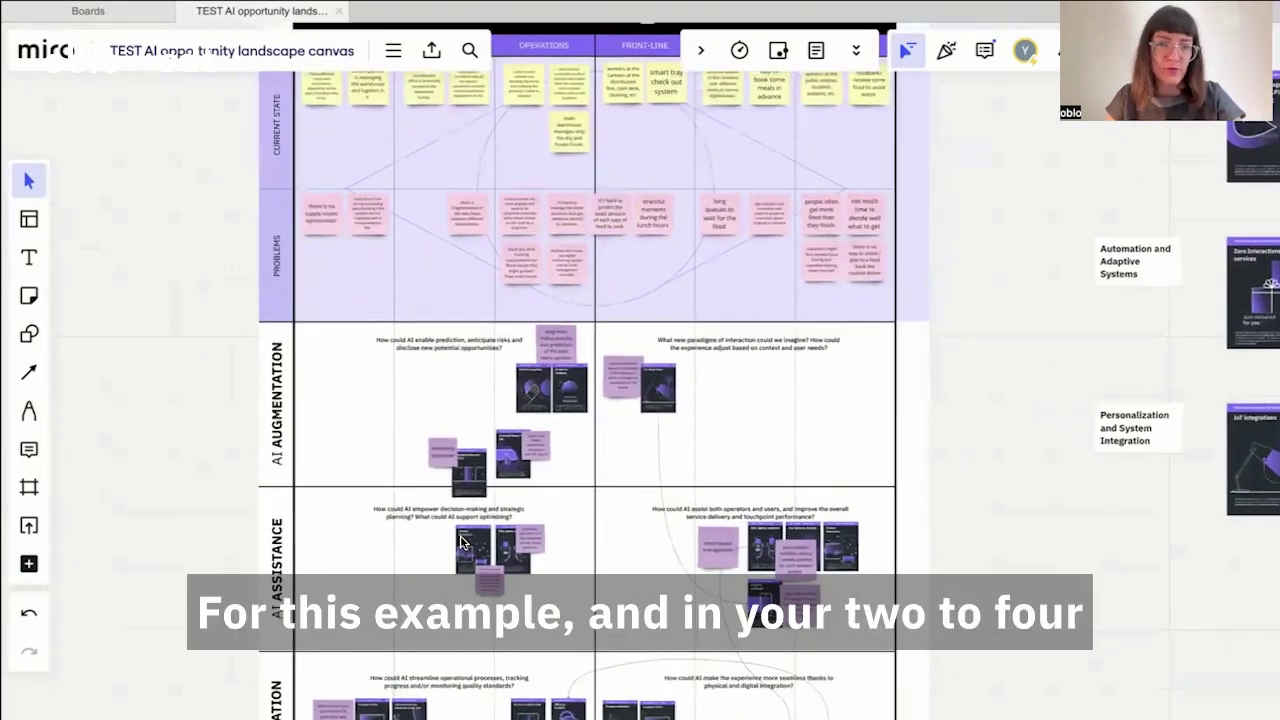
scroll(460, 542, "down", 3)
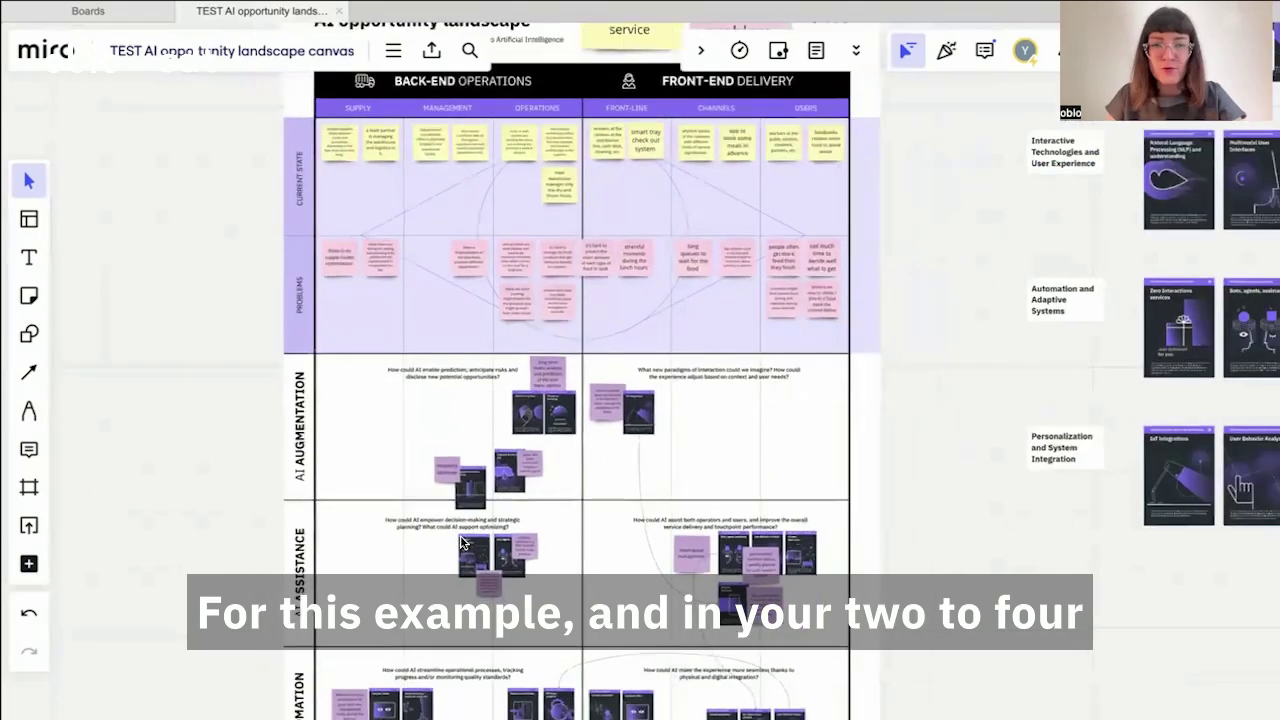
scroll(461, 542, "up", 2)
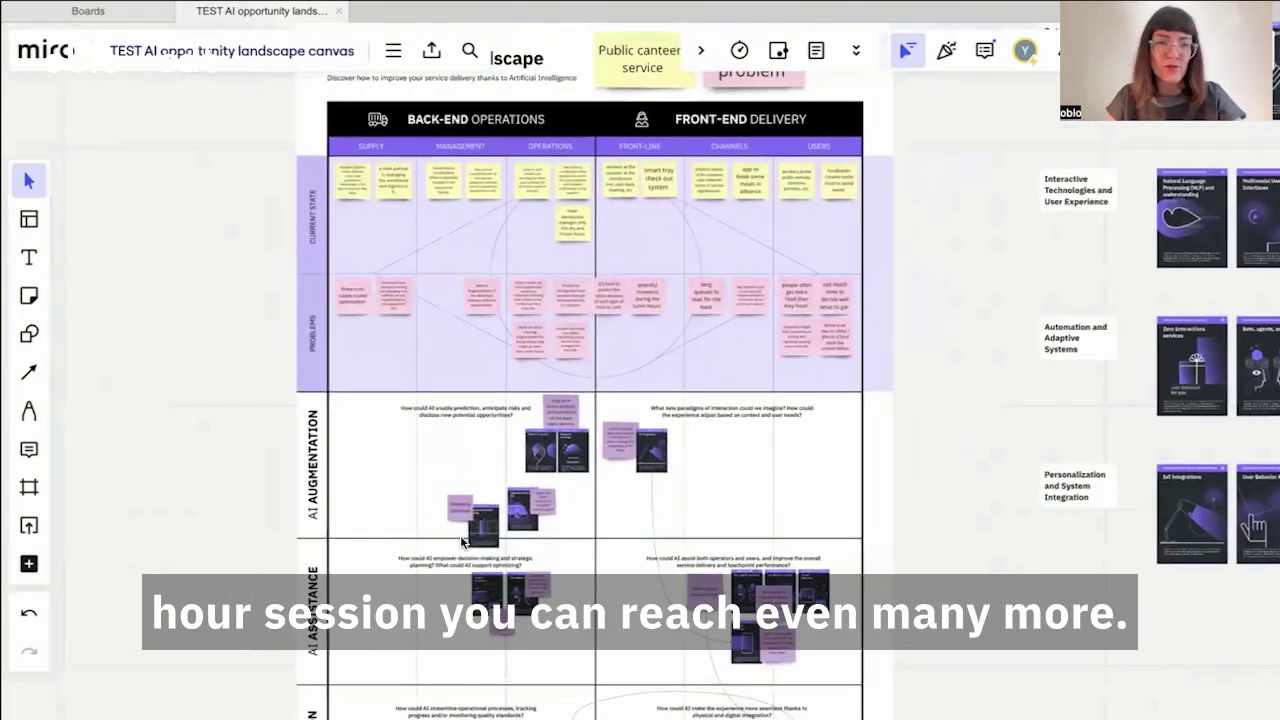
scroll(461, 542, "up", 1)
scroll(461, 542, "up", 5)
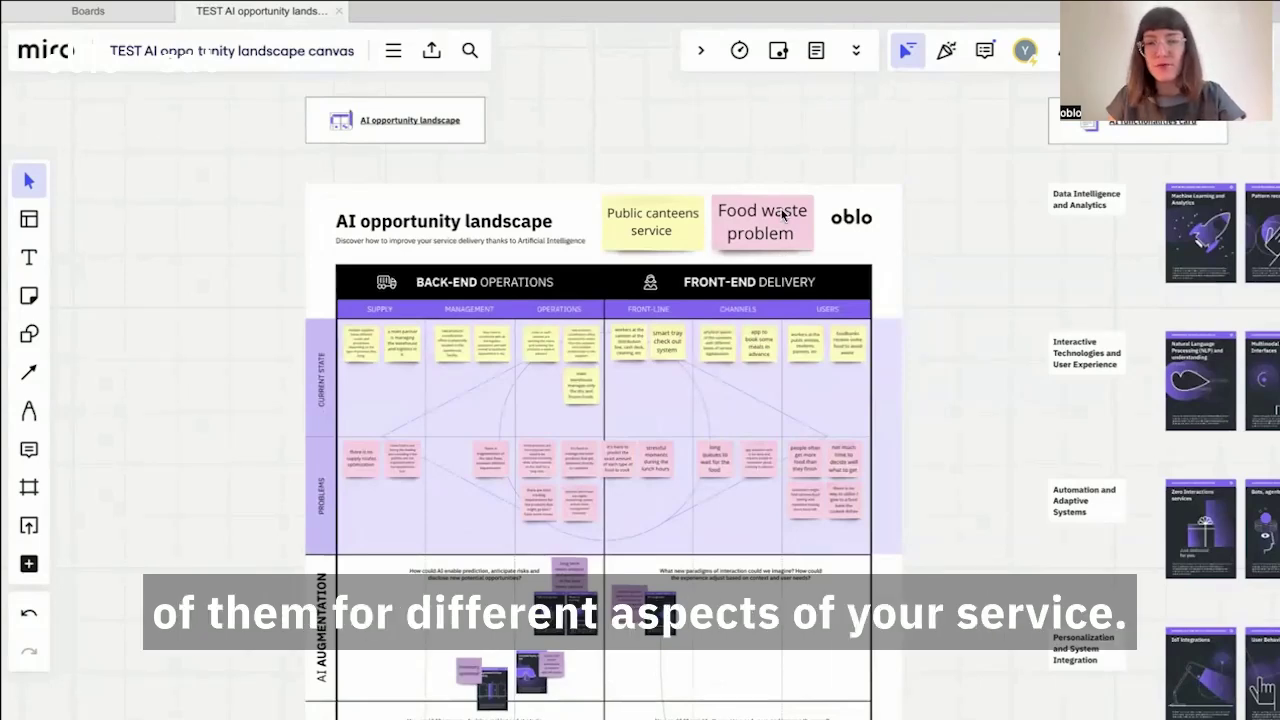
Zoom out to show the entire Food waste landscape with the functionality cards beside it.
scroll(783, 213, "down", 2)
scroll(781, 209, "down", 2)
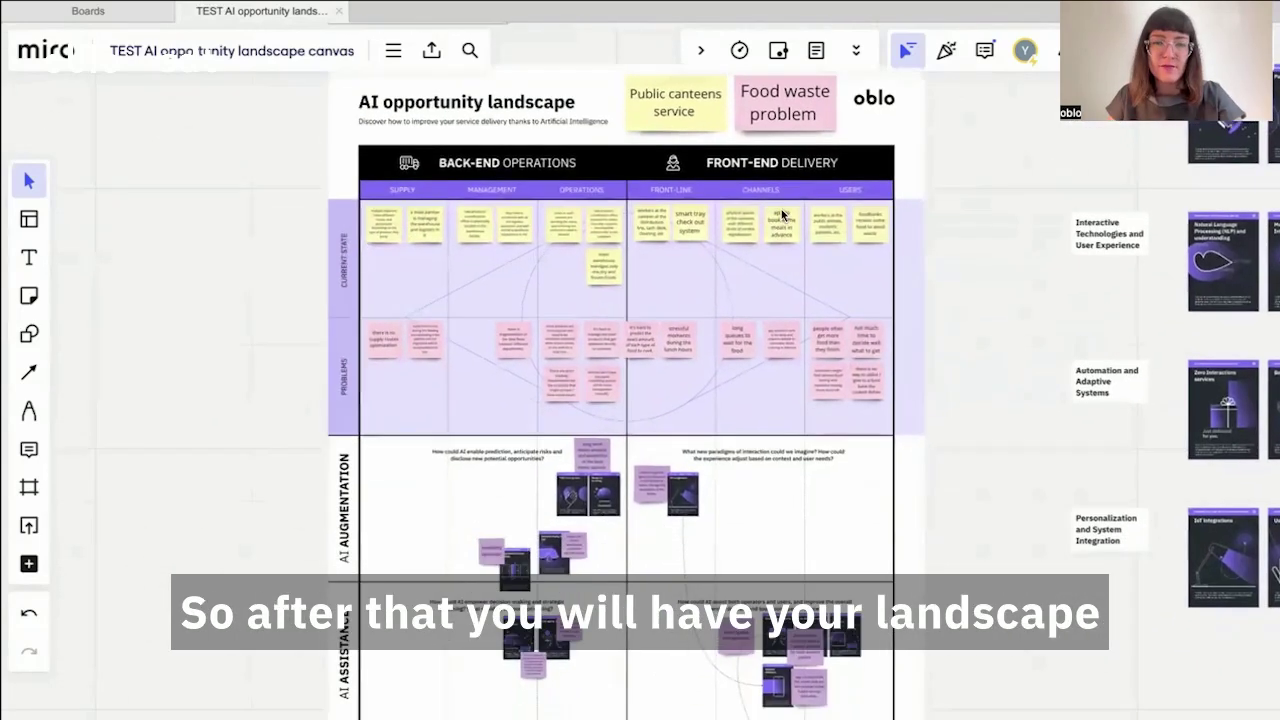
scroll(669, 549, "down", 1)
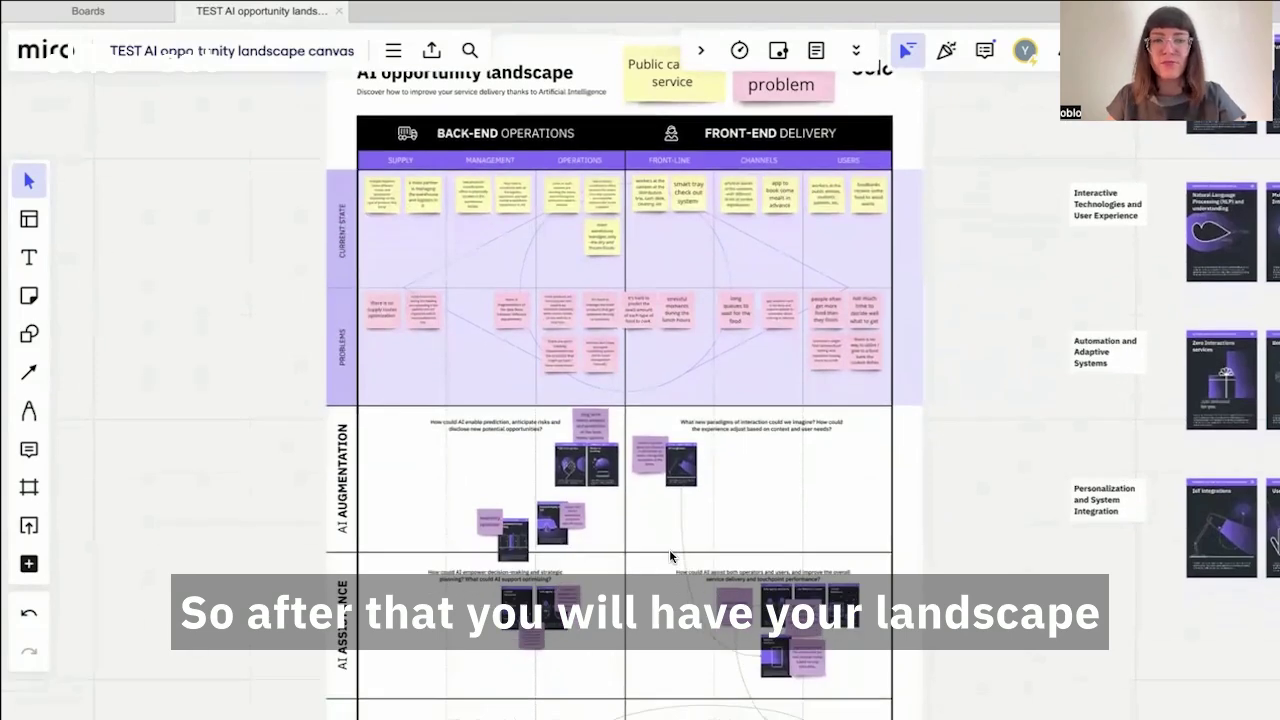
scroll(669, 549, "down", 3)
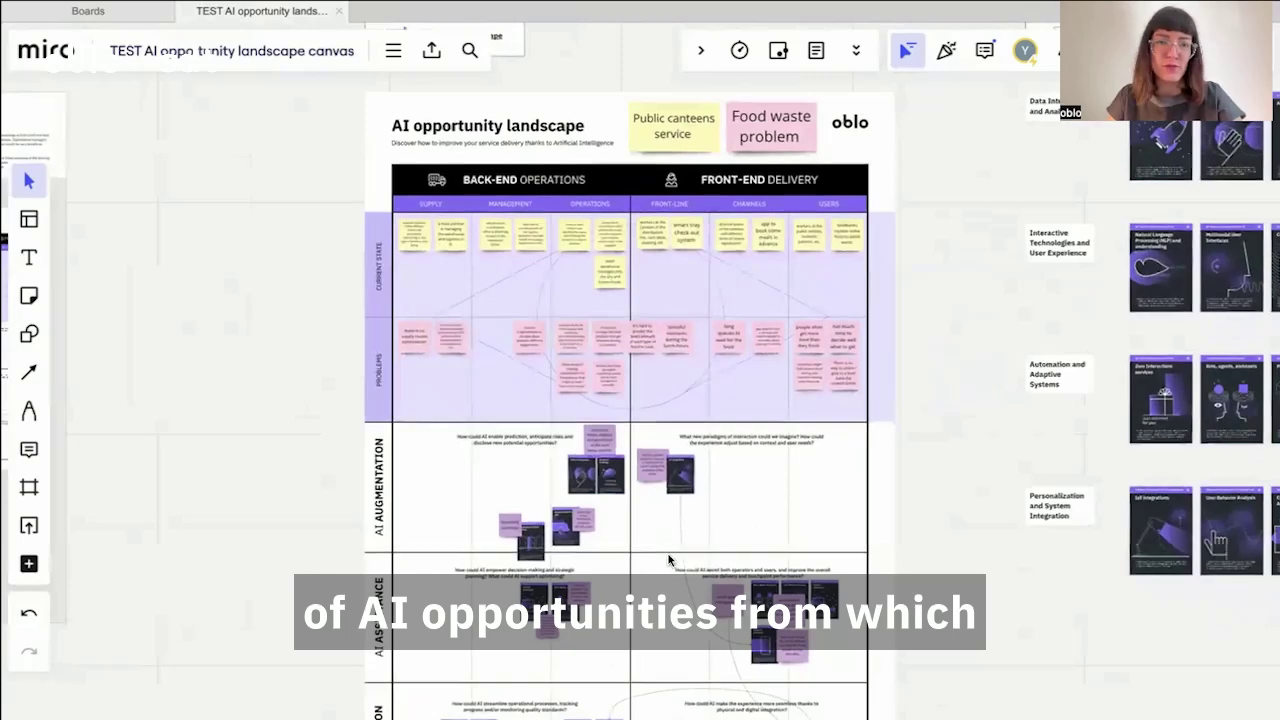
scroll(670, 555, "down", 1)
scroll(669, 560, "down", 3)
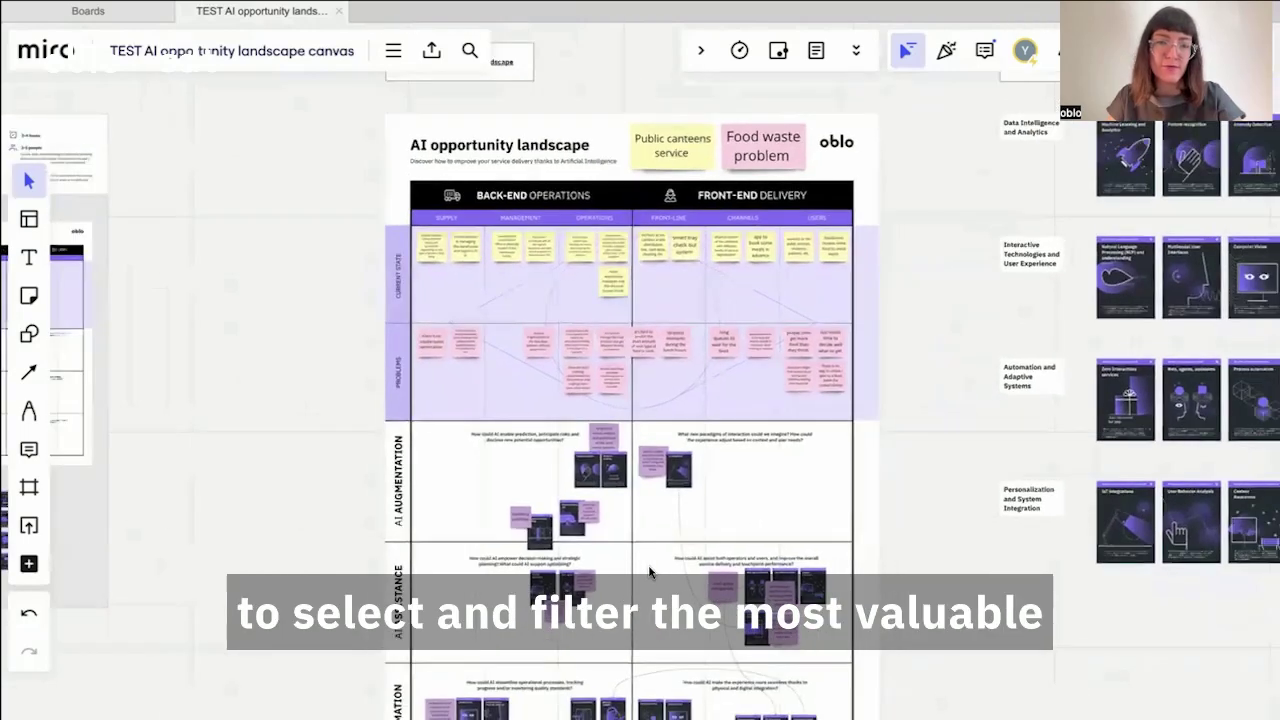